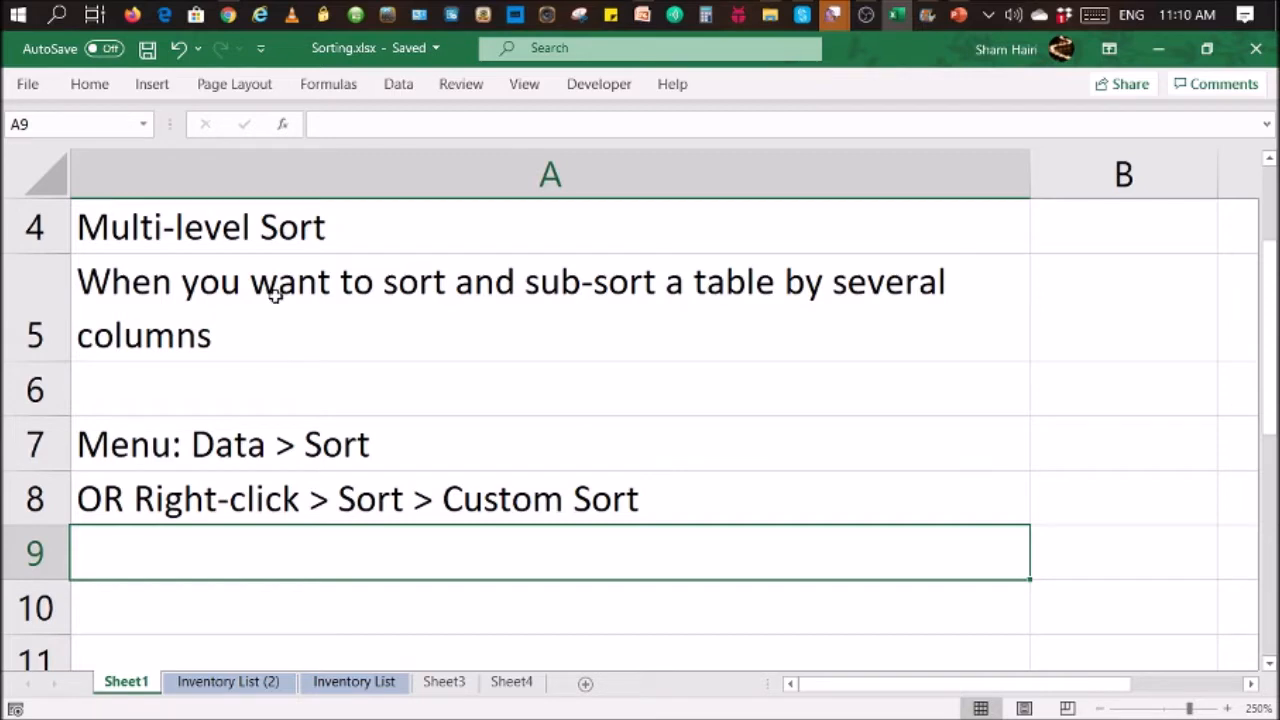
Examine how the rows on the Inventory List (2) sheet are grouped by department in the Dept column
left_click(230, 682)
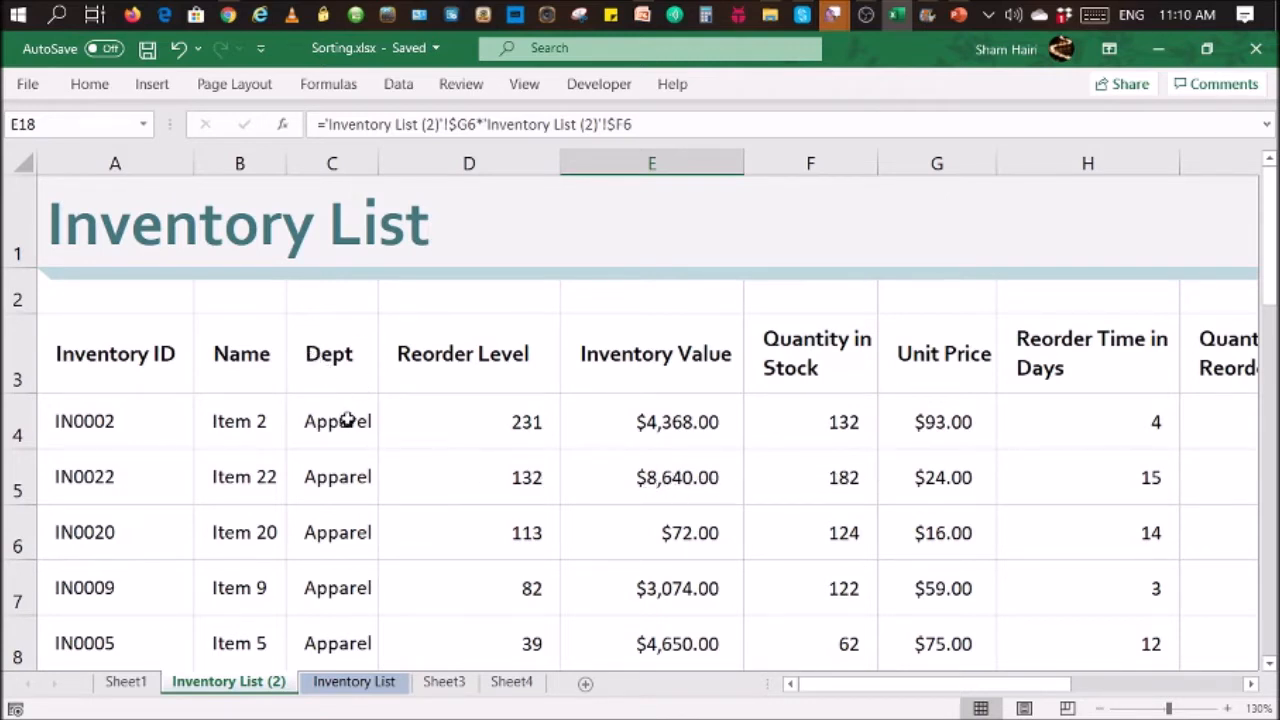
left_click_drag(348, 418, 345, 580)
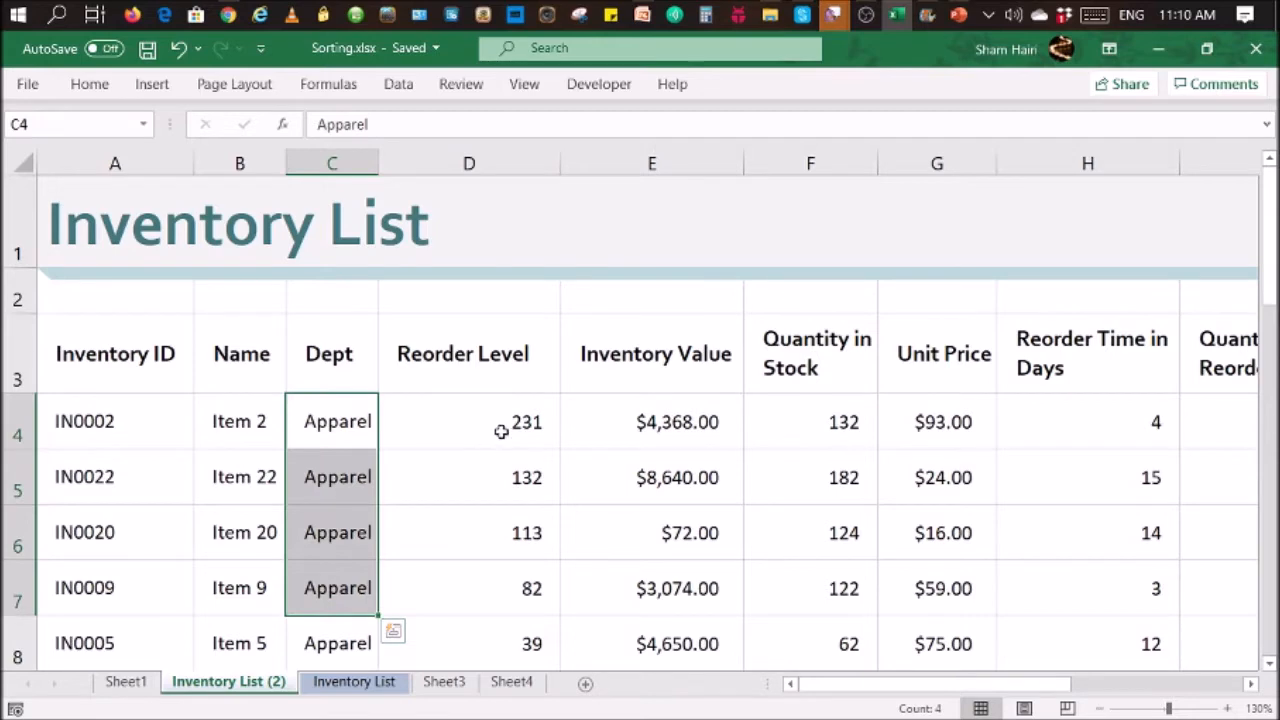
scroll(501, 431, "down", 1)
left_click_drag(343, 480, 357, 594)
scroll(434, 491, "down", 3)
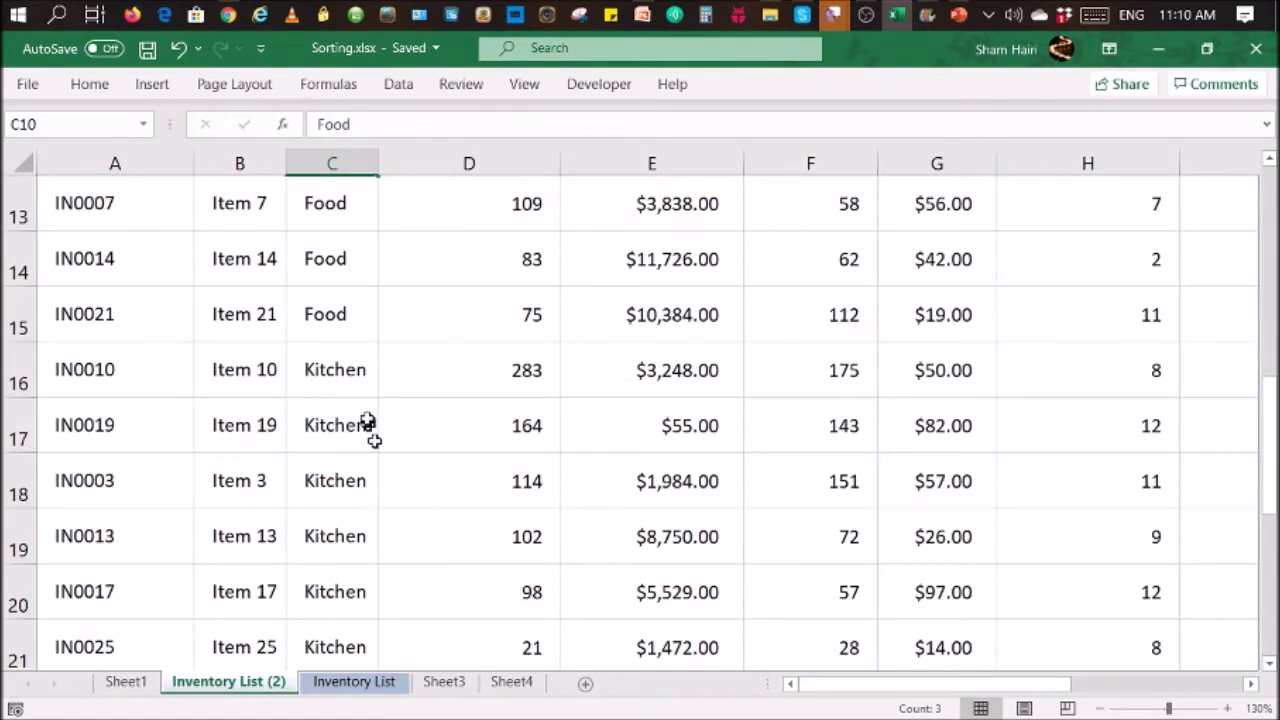
left_click_drag(362, 423, 365, 538)
scroll(457, 509, "down", 3)
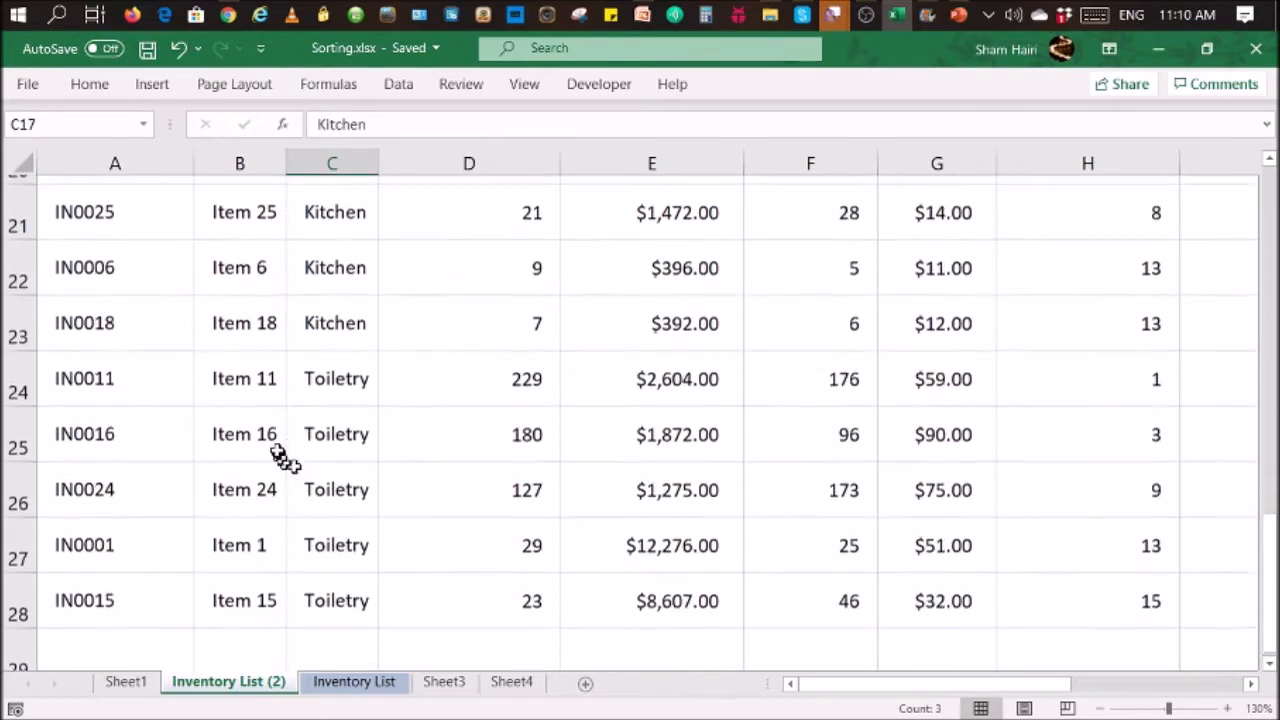
scroll(430, 480, "up", 7)
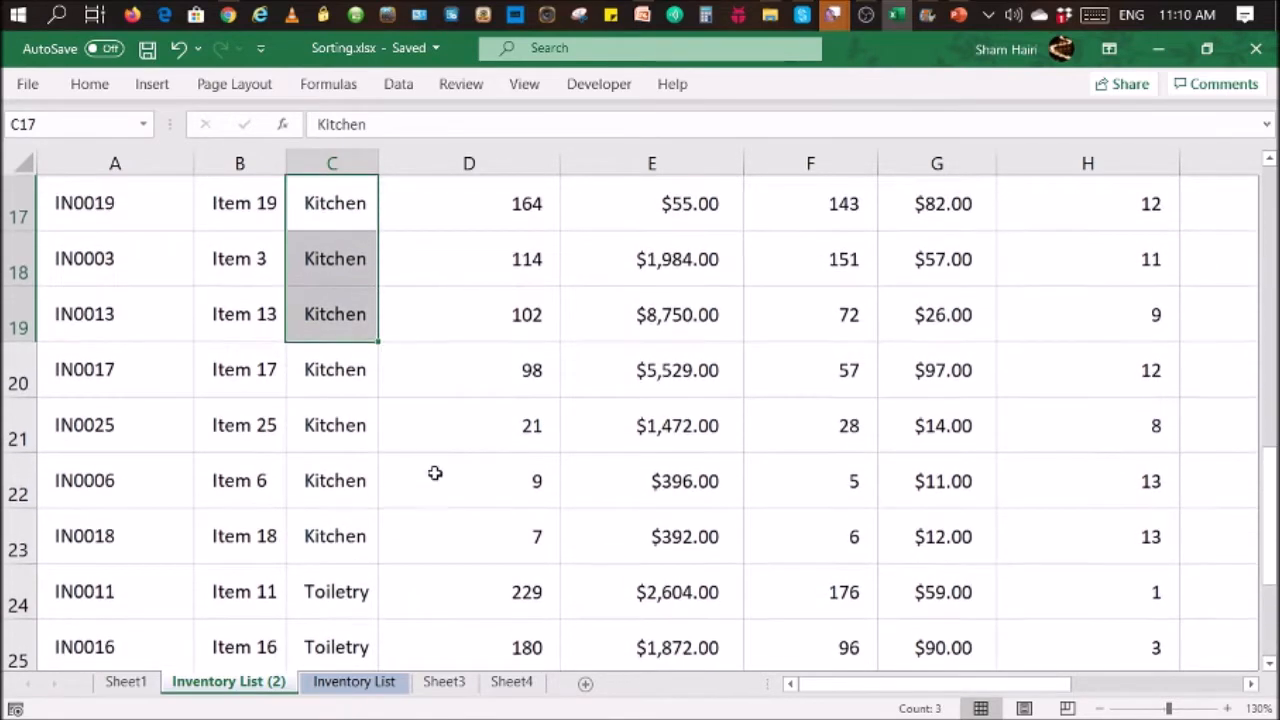
Examine the order of the Reorder Level values within the Apparel, Food and Kitchen departments
left_click_drag(329, 423, 509, 623)
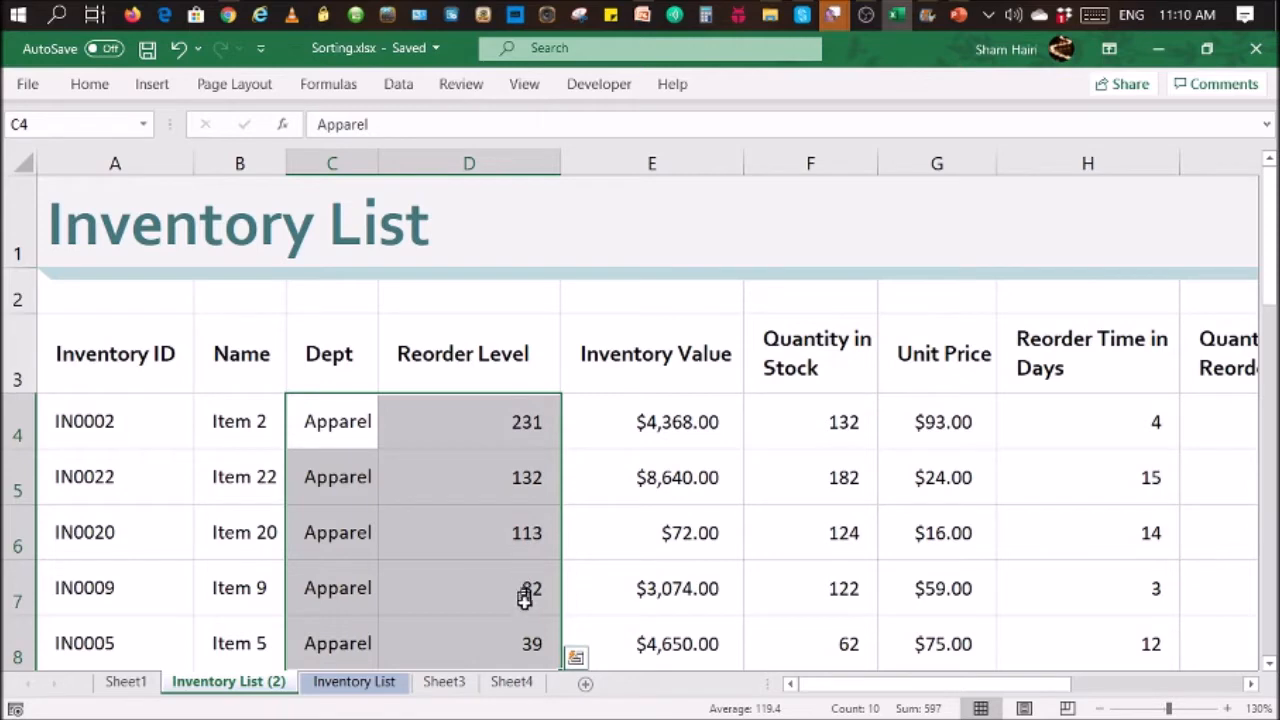
scroll(640, 540, "down", 2)
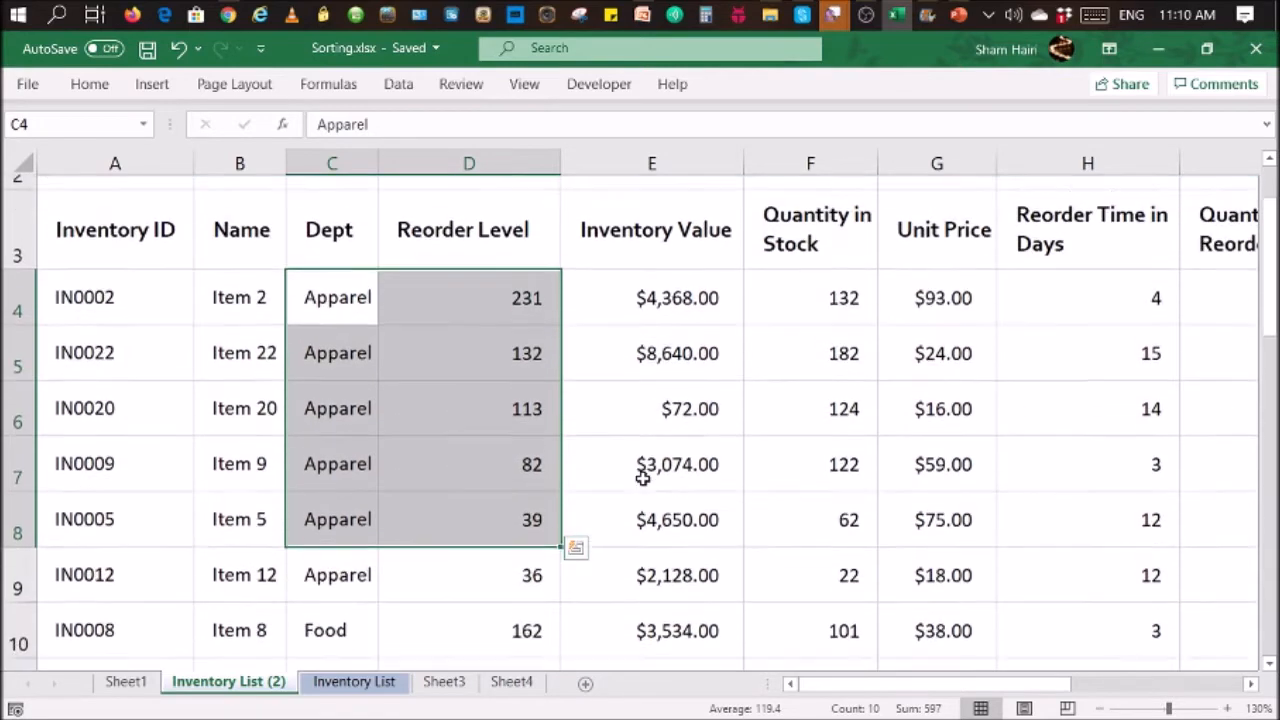
left_click_drag(337, 489, 500, 648)
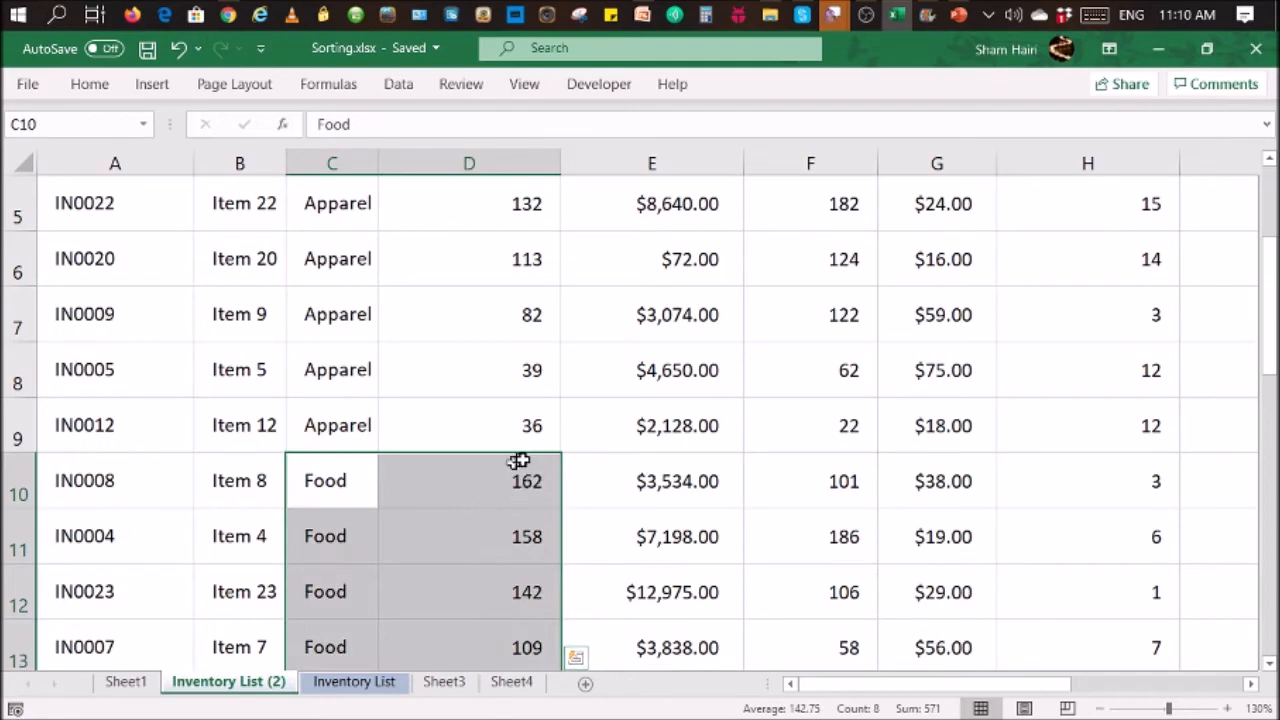
scroll(522, 596, "down", 2)
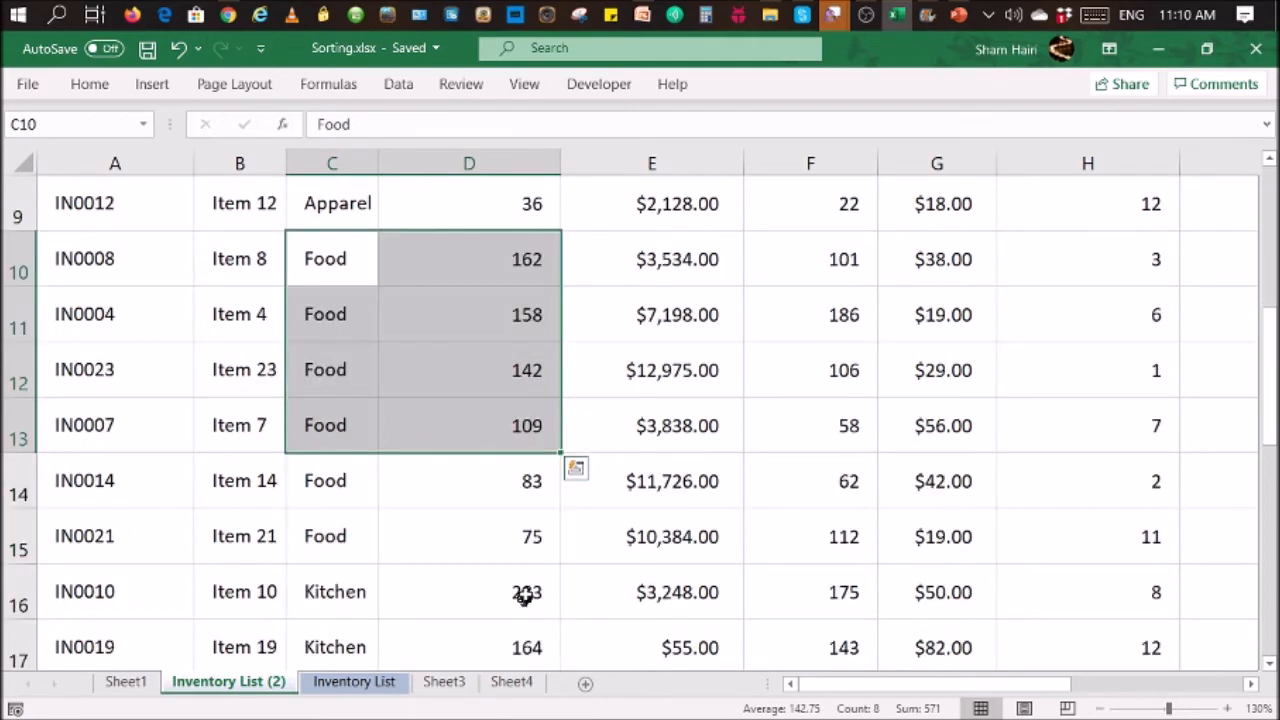
scroll(530, 562, "down", 2)
left_click_drag(316, 370, 500, 548)
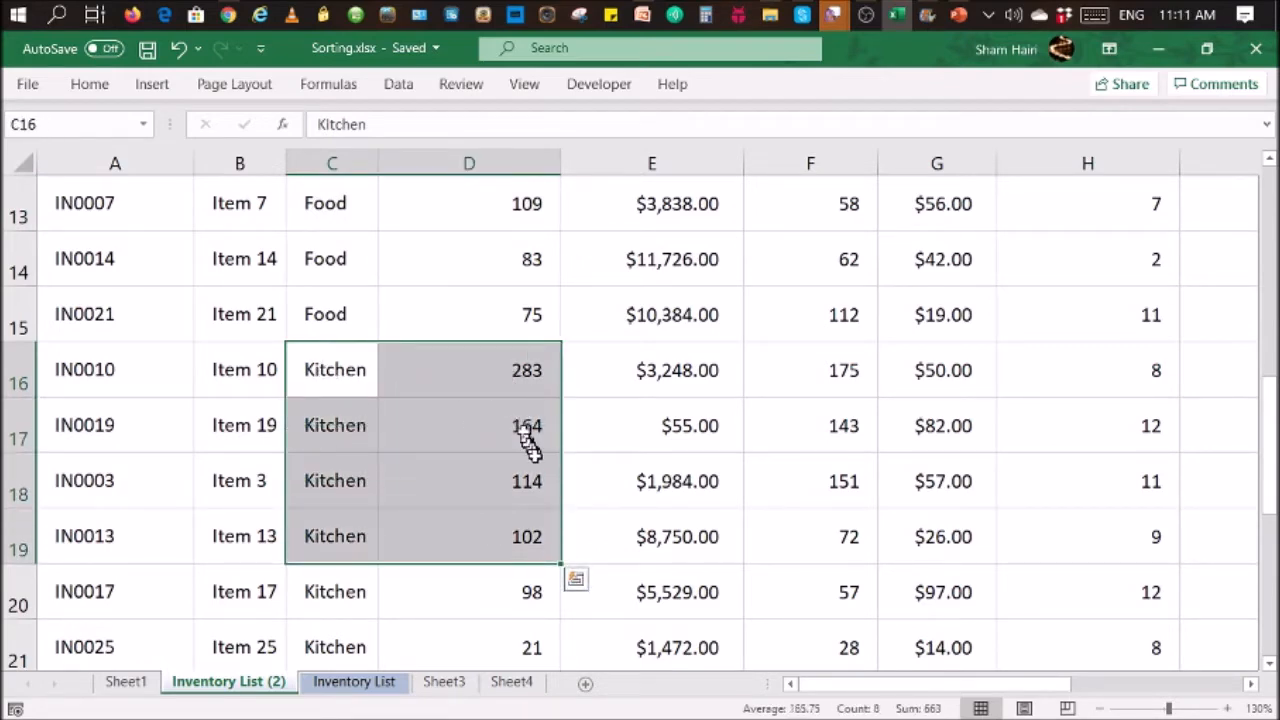
left_click(536, 519)
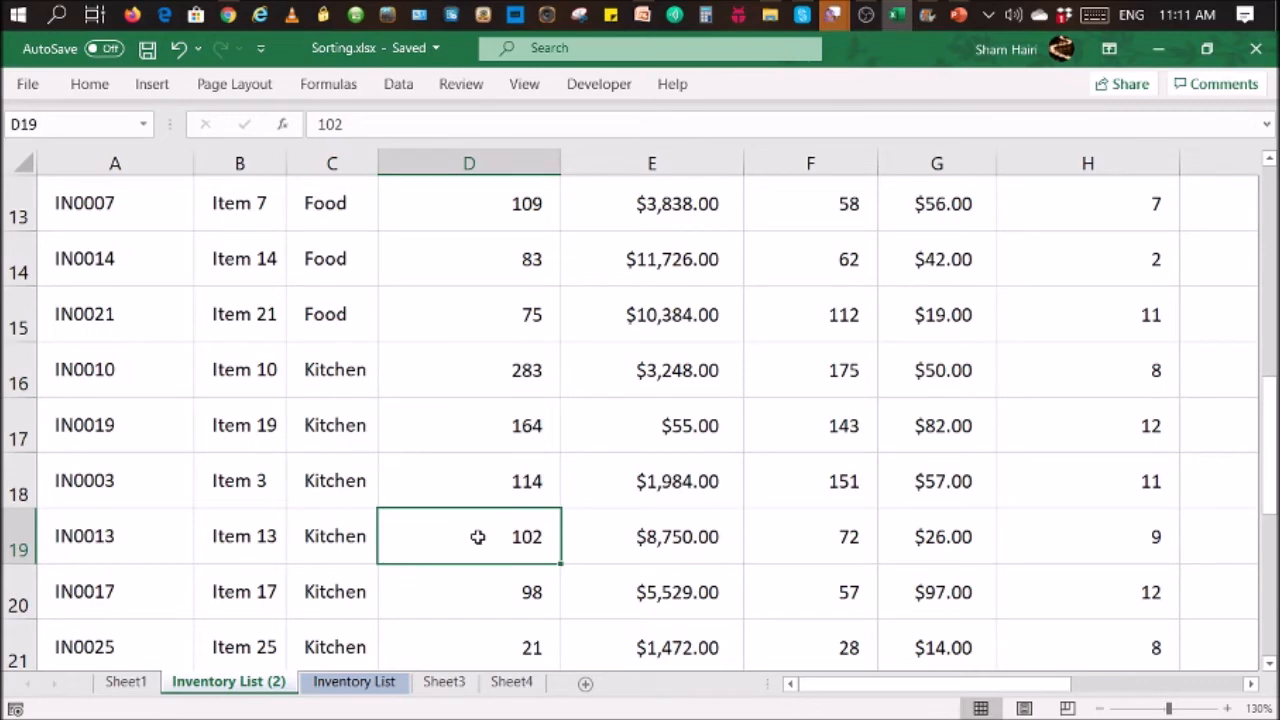
scroll(478, 537, "up", 4)
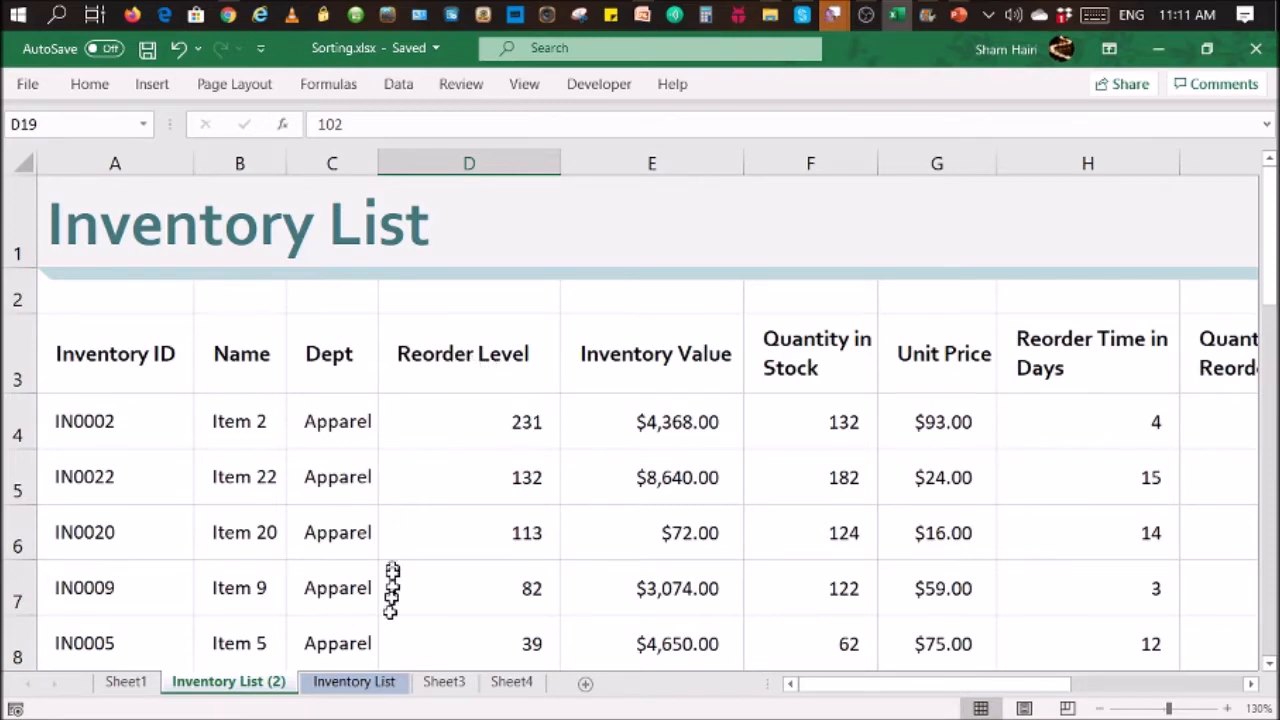
On the Inventory List sheet, start a custom sort of the table with Dept as the first sort level
left_click(376, 681)
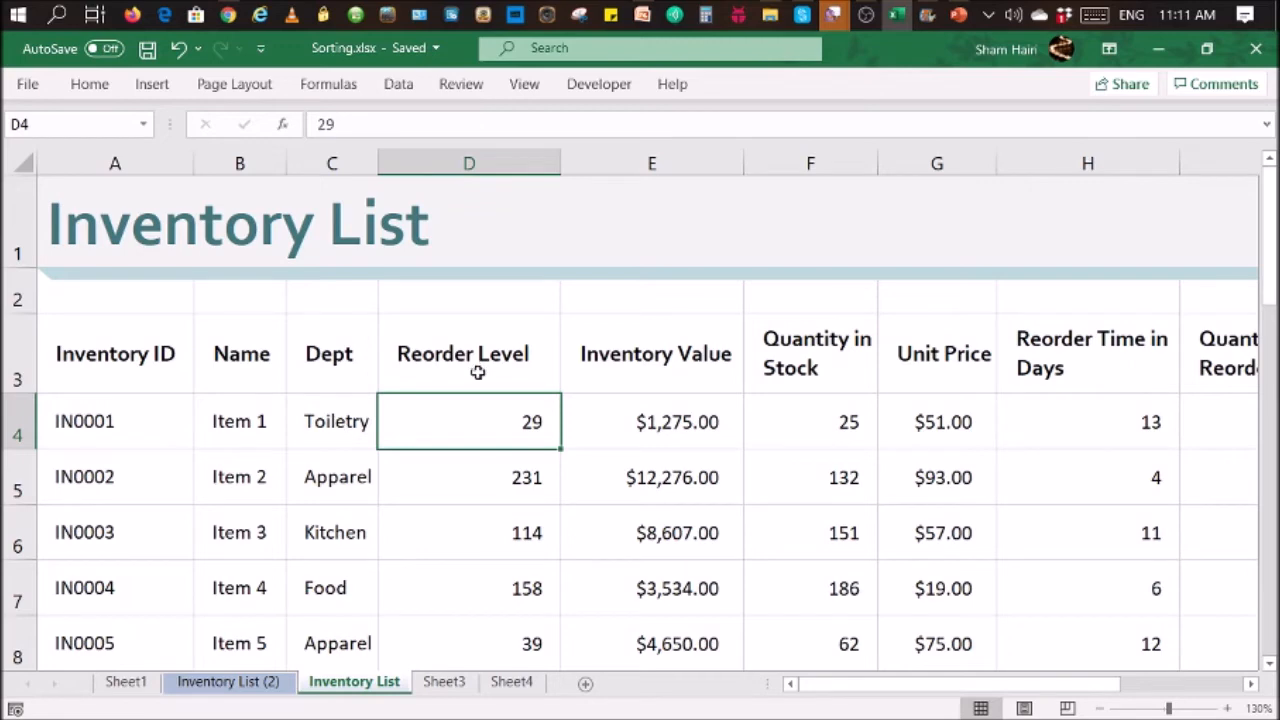
left_click_drag(46, 380, 1140, 588)
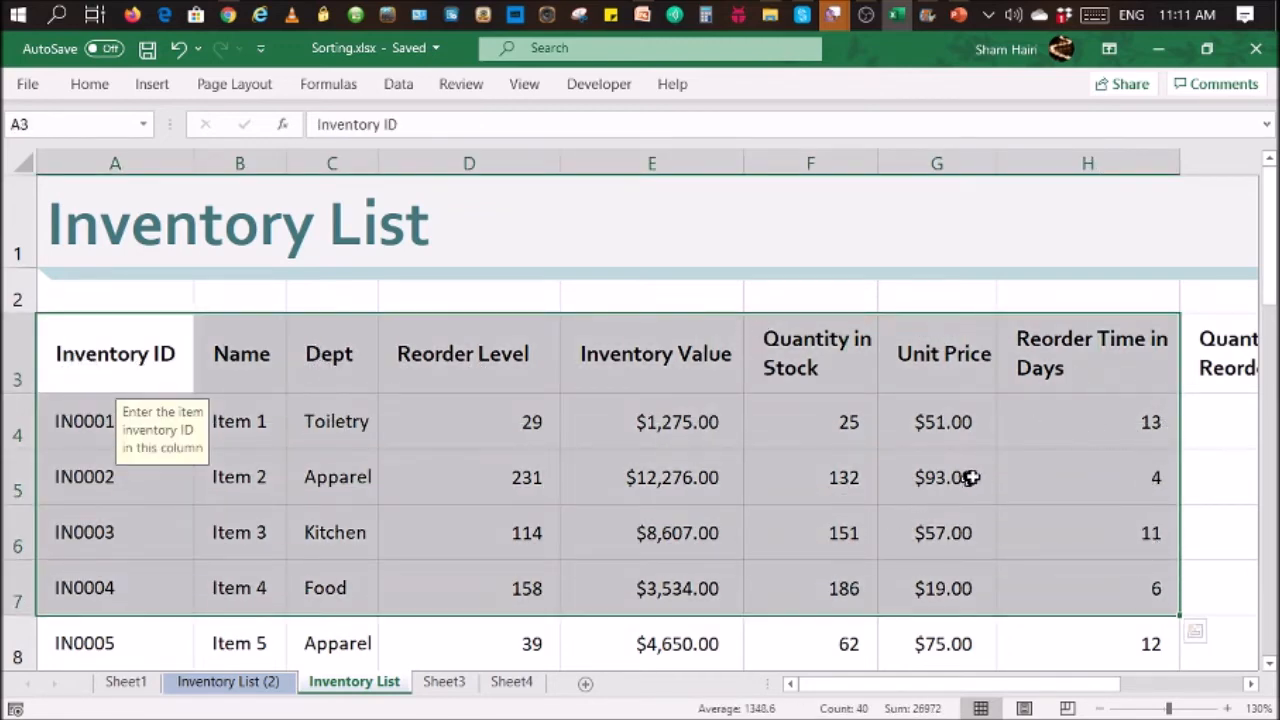
left_click(497, 478)
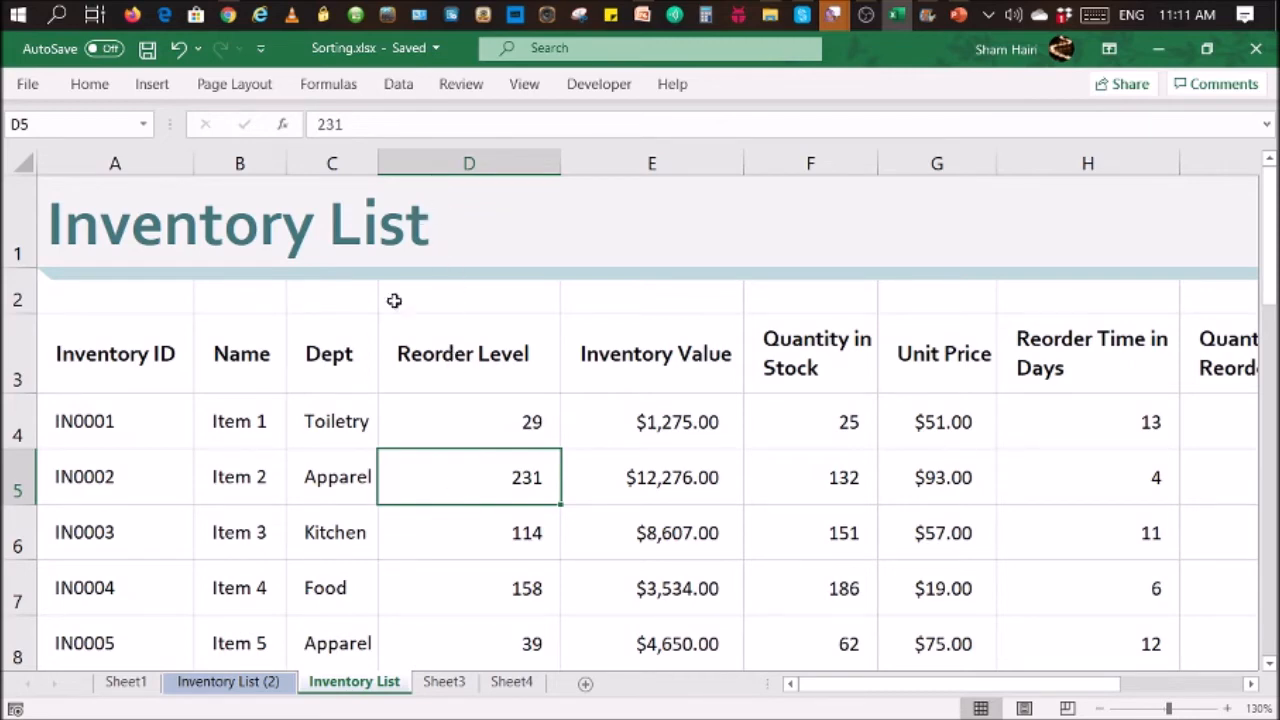
left_click(399, 85)
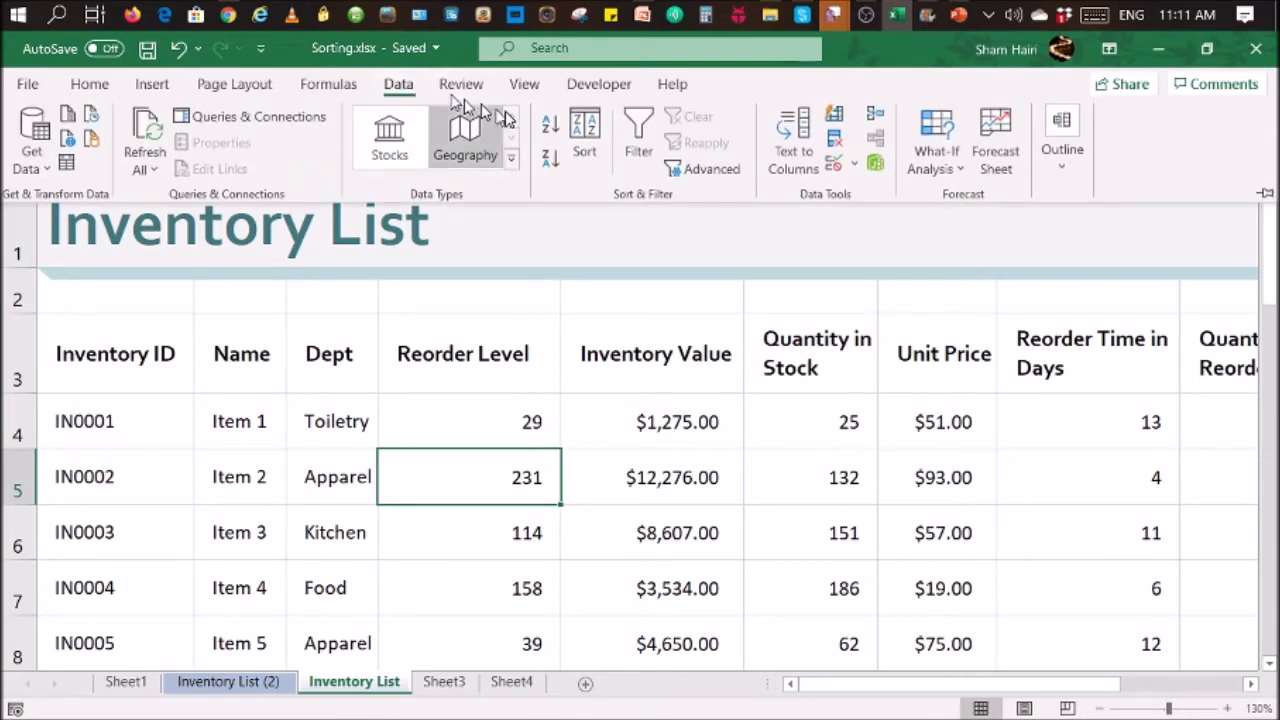
left_click(580, 140)
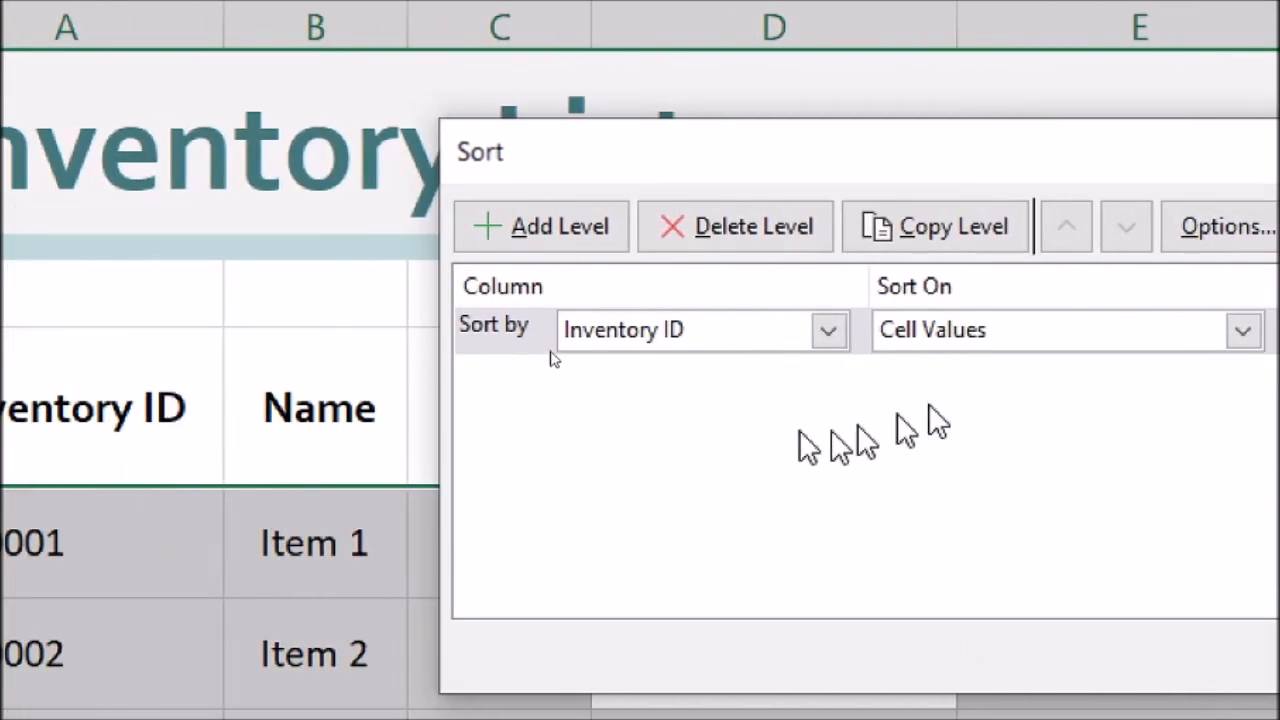
left_click(827, 334)
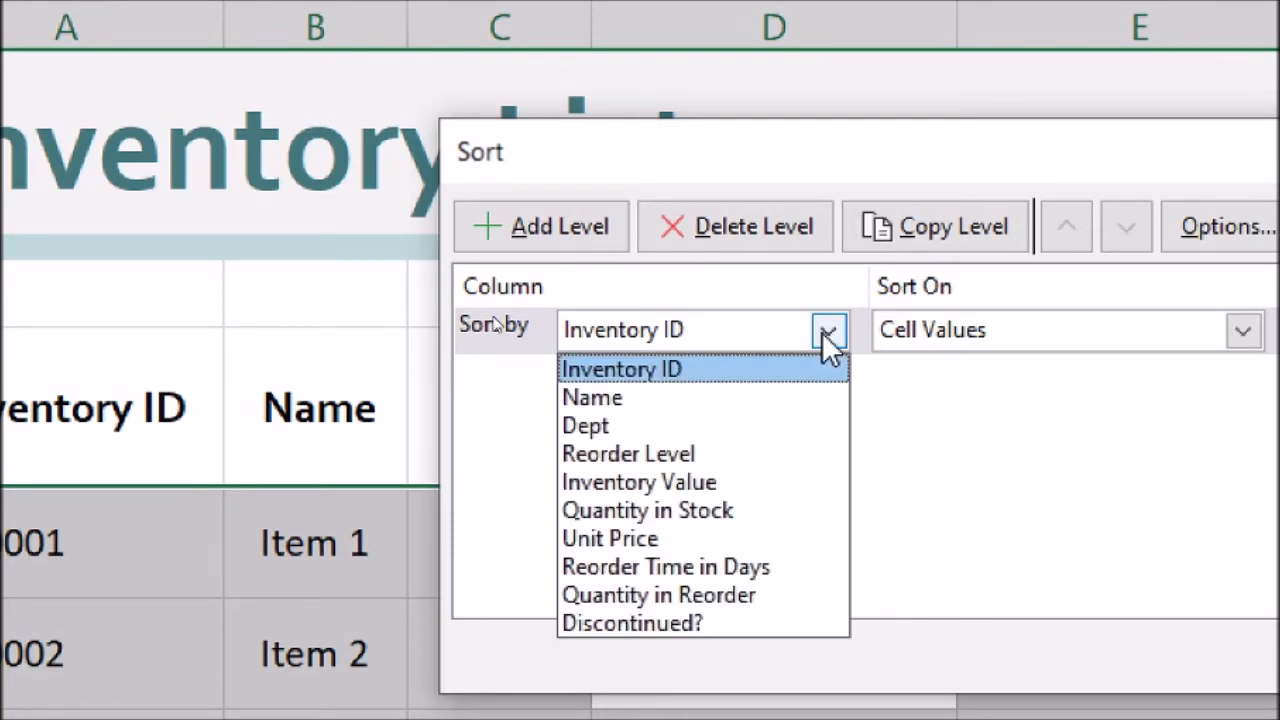
left_click(762, 440)
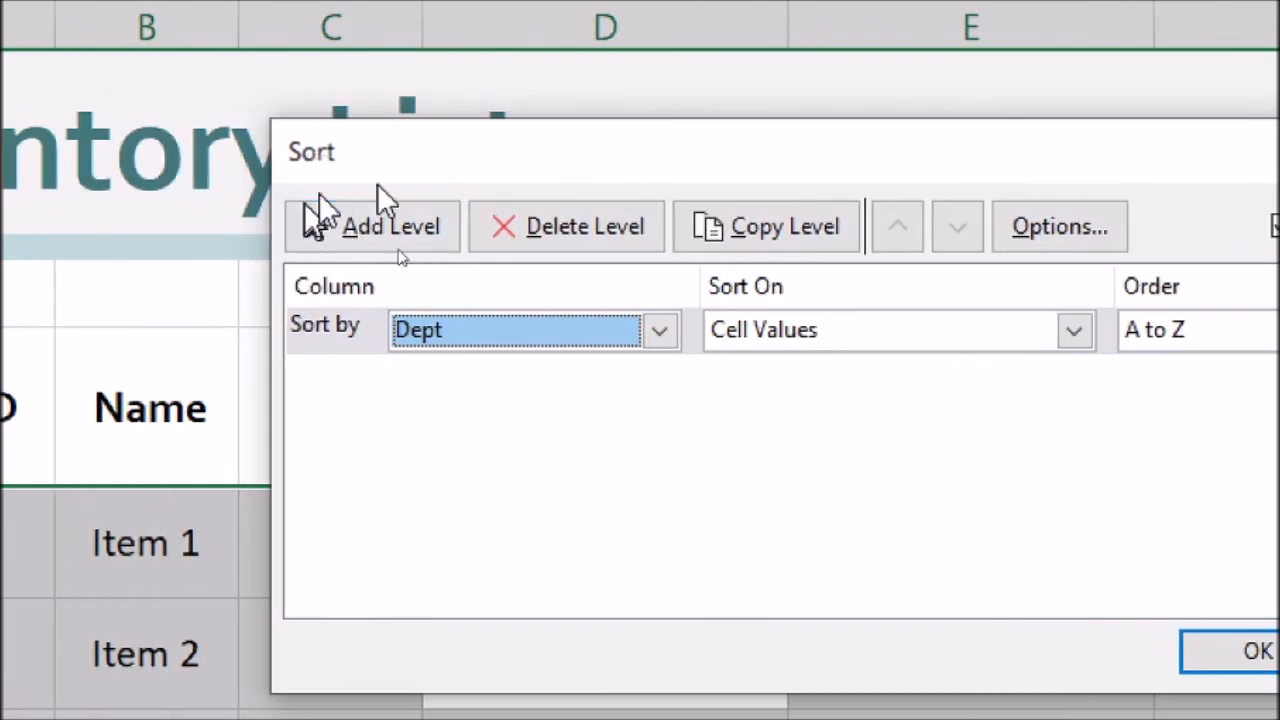
Add a second sort level on Reorder Level, ordered Largest to Smallest, and apply the sort
left_click(385, 220)
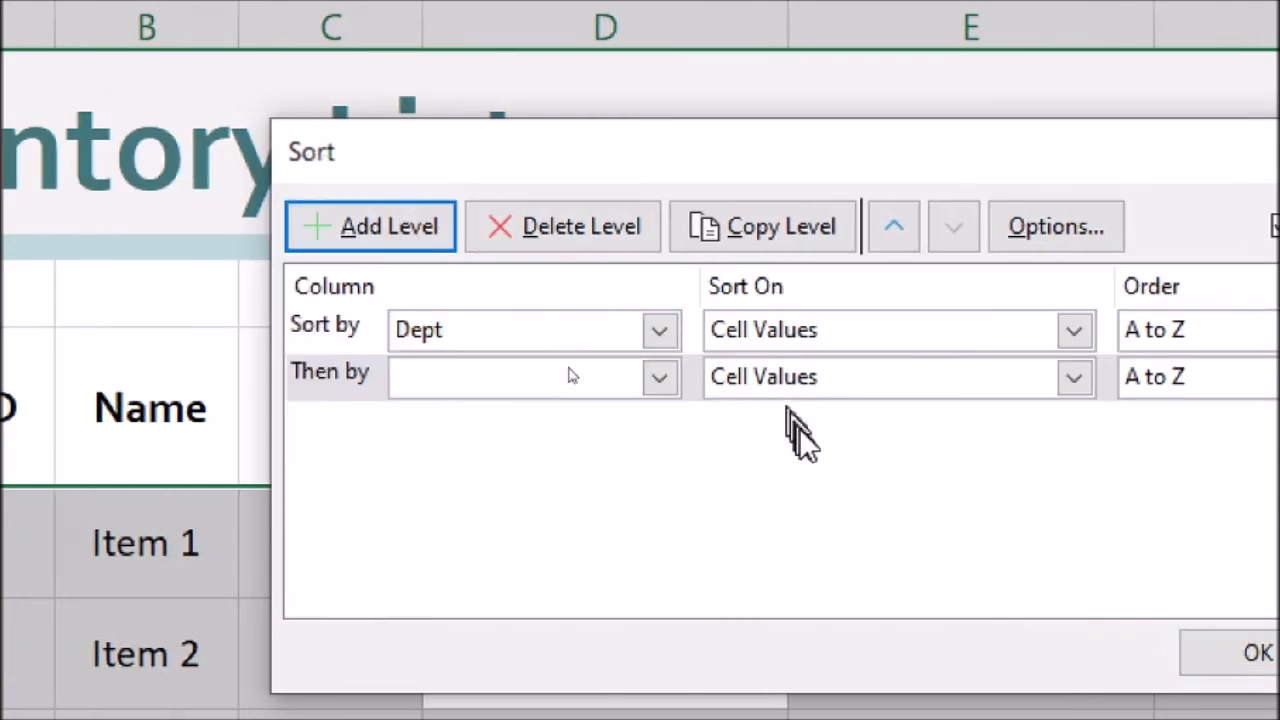
left_click(660, 378)
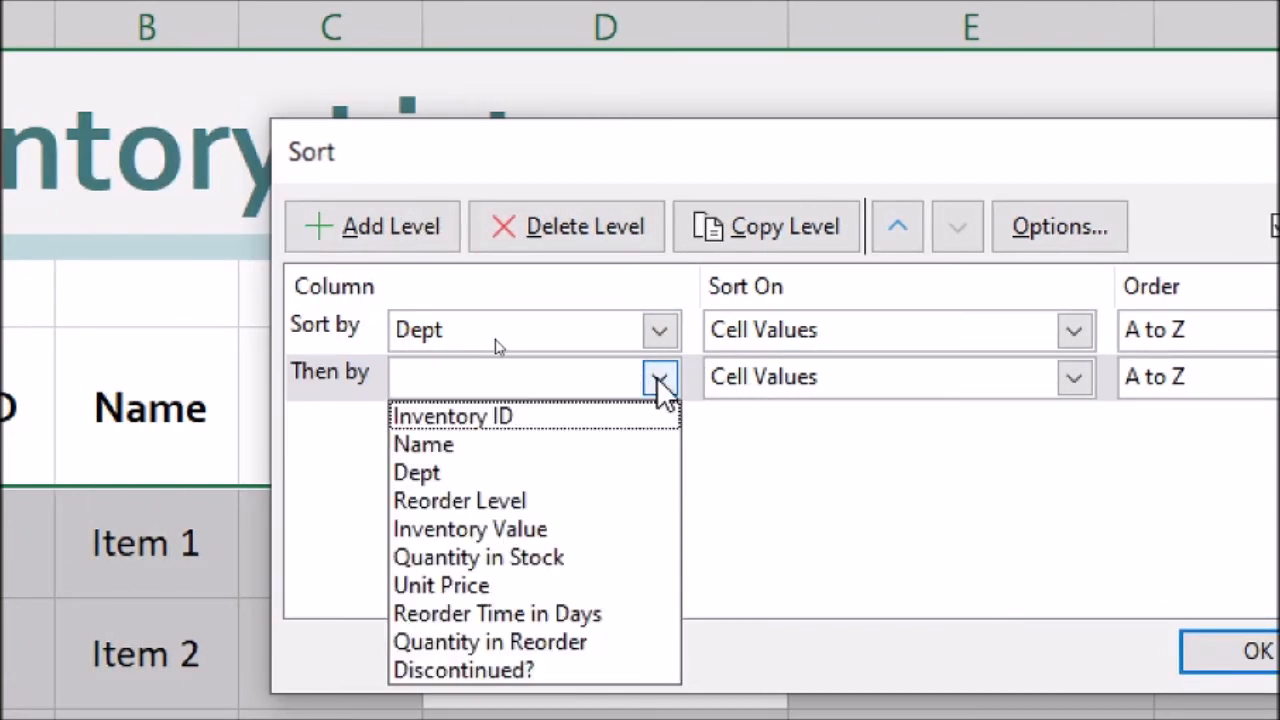
left_click(578, 512)
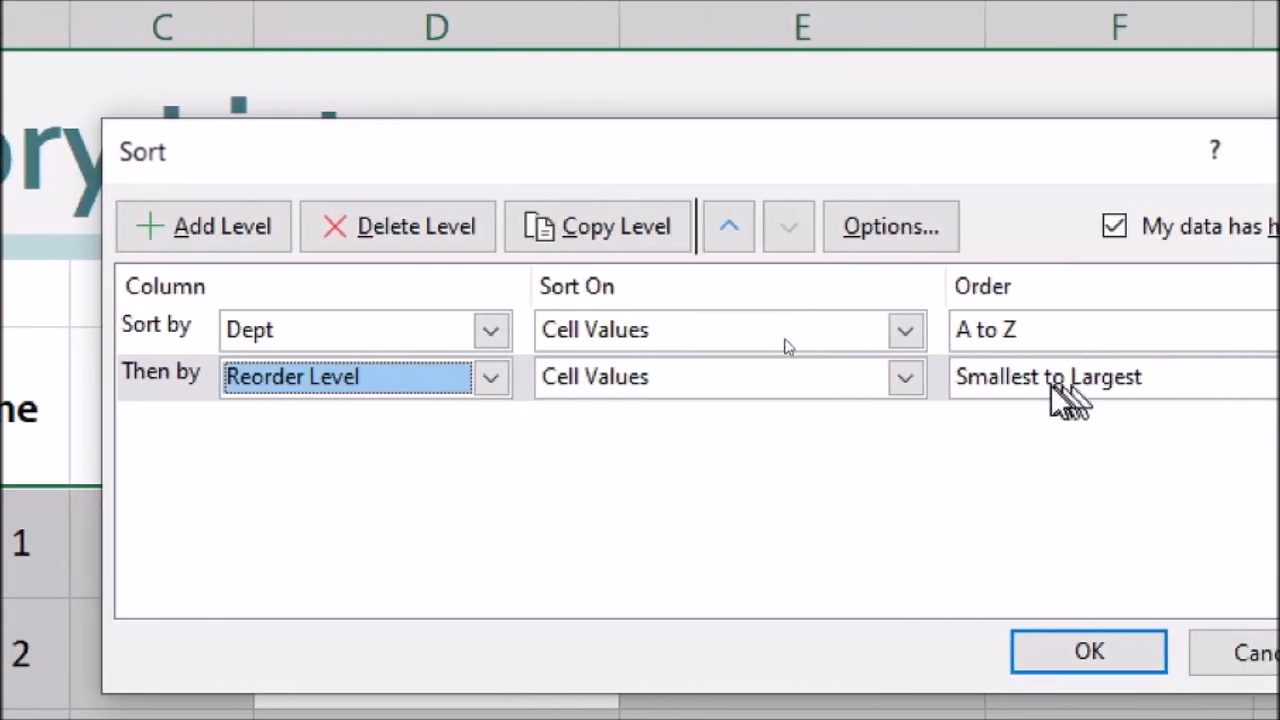
left_click(1080, 381)
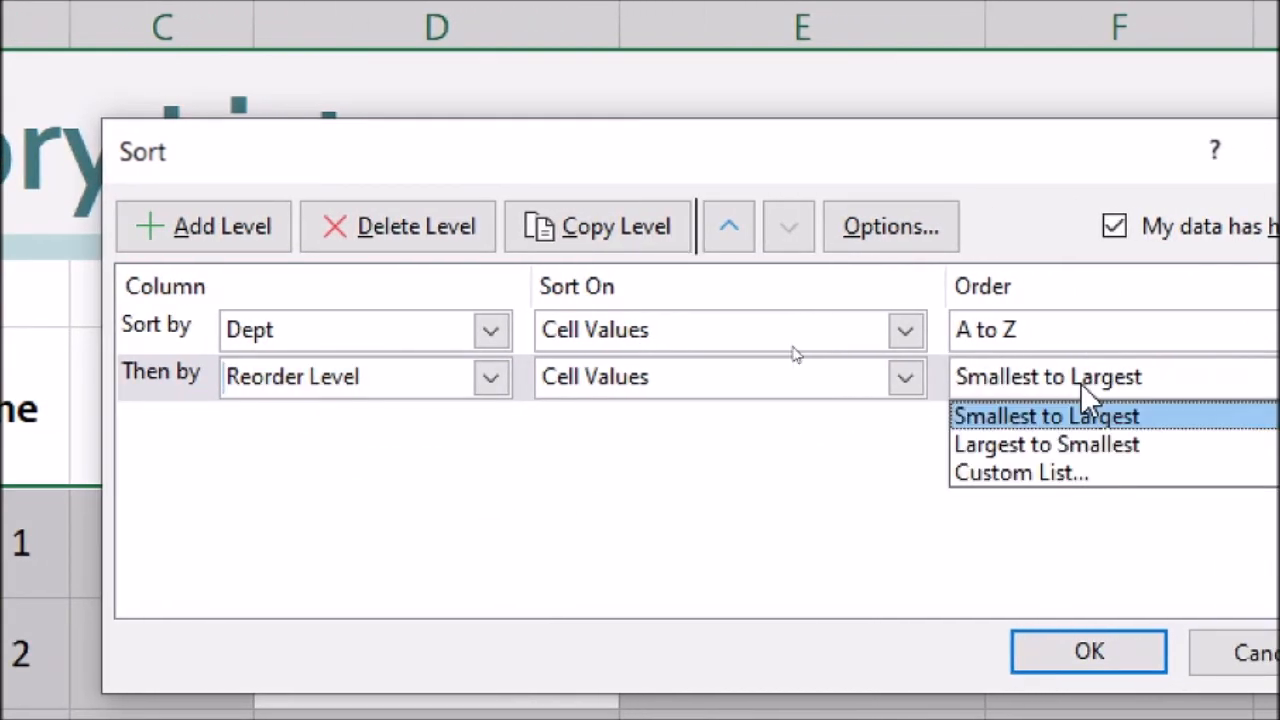
left_click(1100, 446)
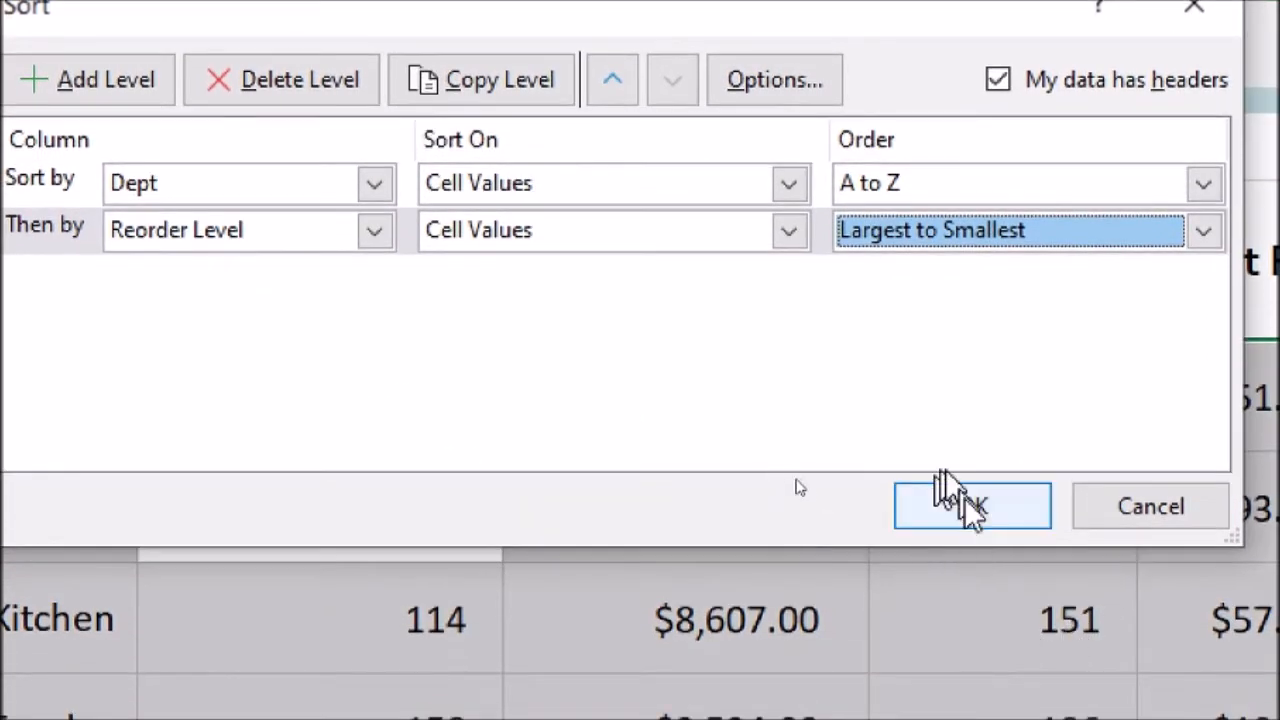
left_click(980, 510)
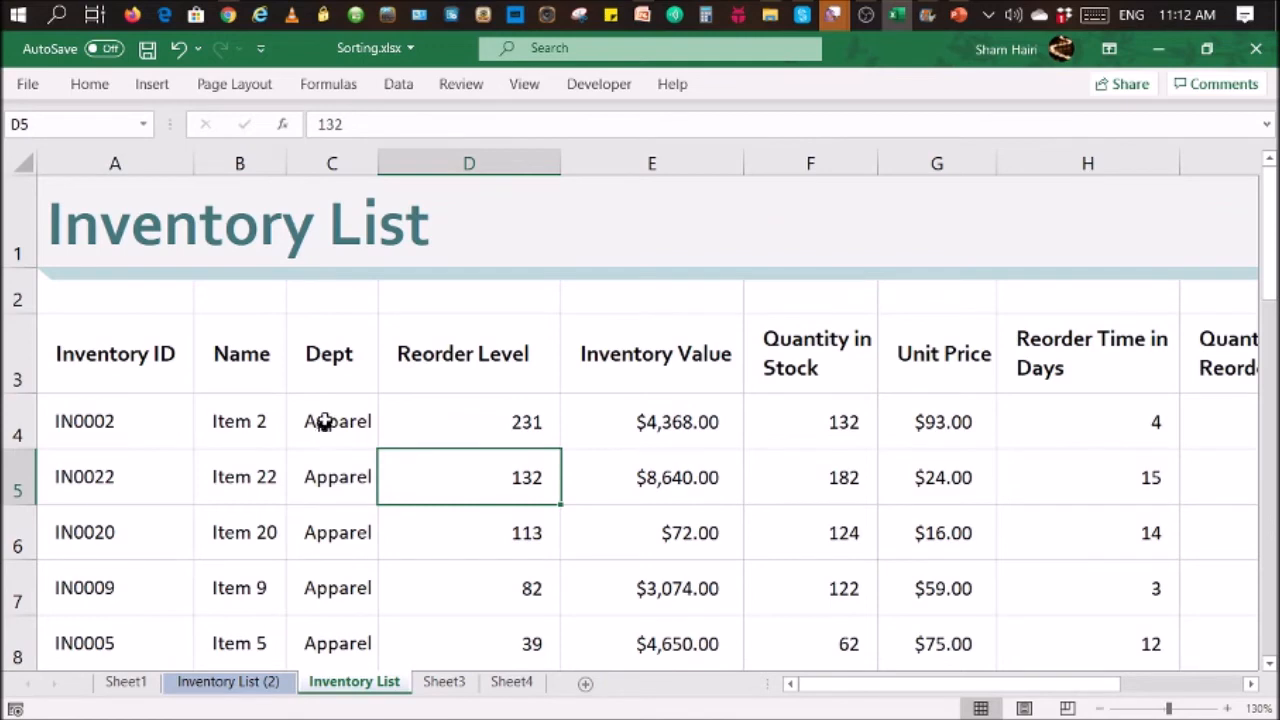
Check the sorted Inventory List by department and by the Reorder Level order within the Apparel and Food groups
left_click_drag(324, 422, 316, 530)
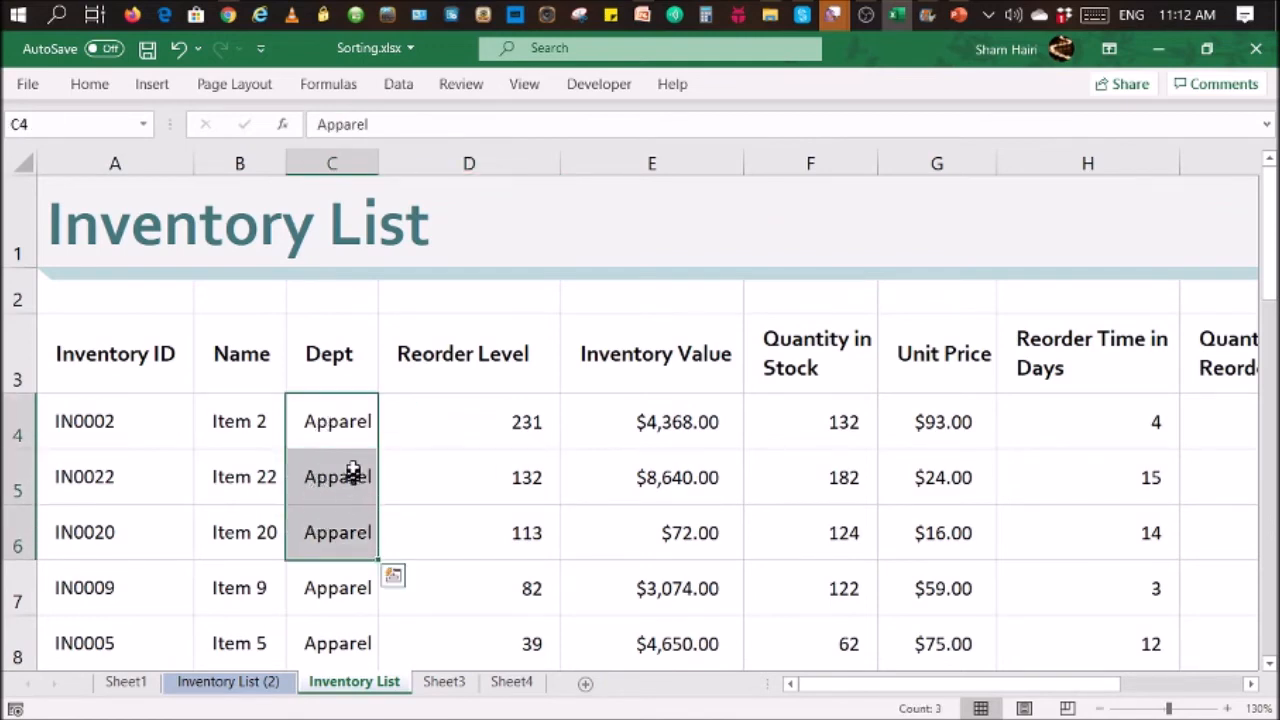
scroll(350, 446, "down", 2)
scroll(350, 446, "down", 2)
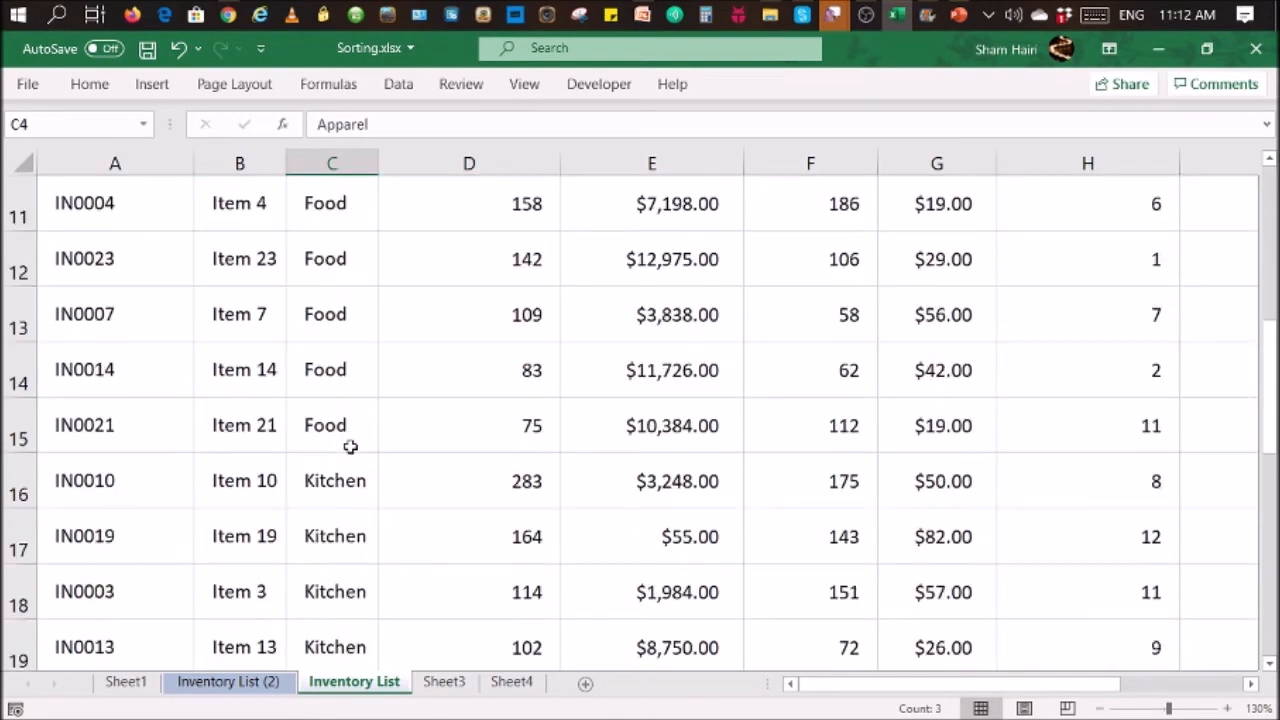
scroll(330, 470, "up", 4)
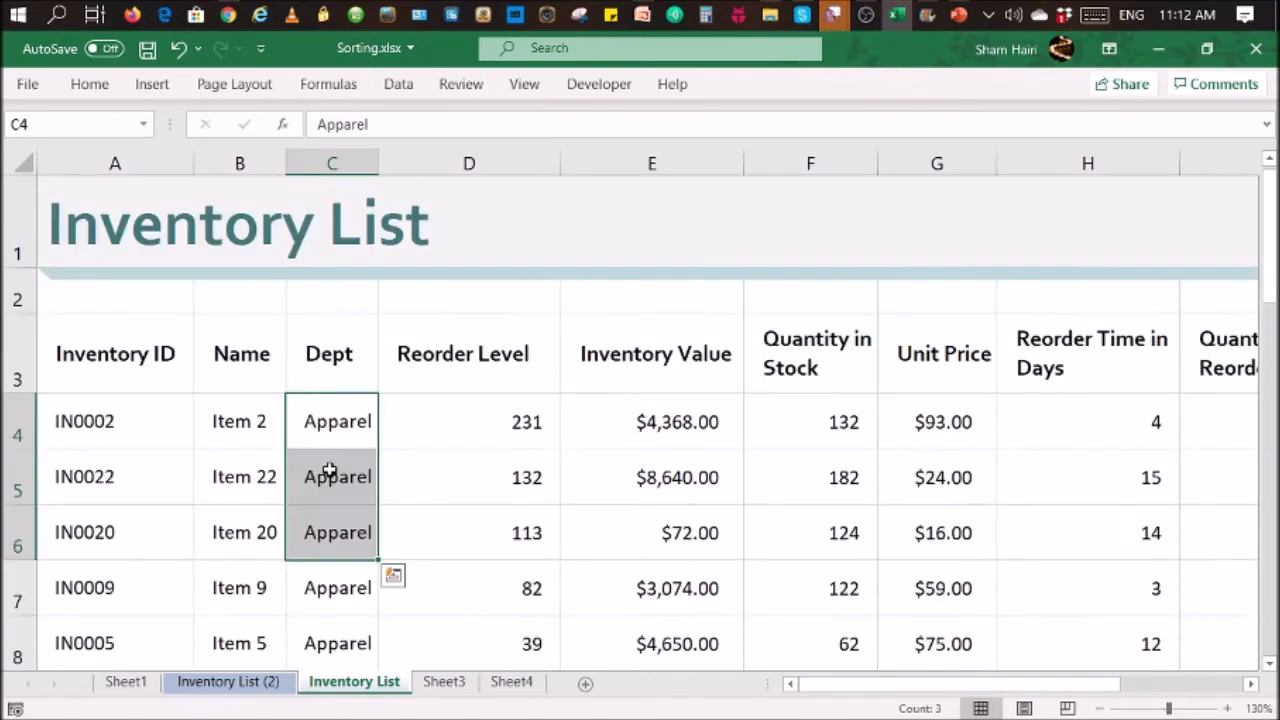
left_click_drag(320, 406, 523, 630)
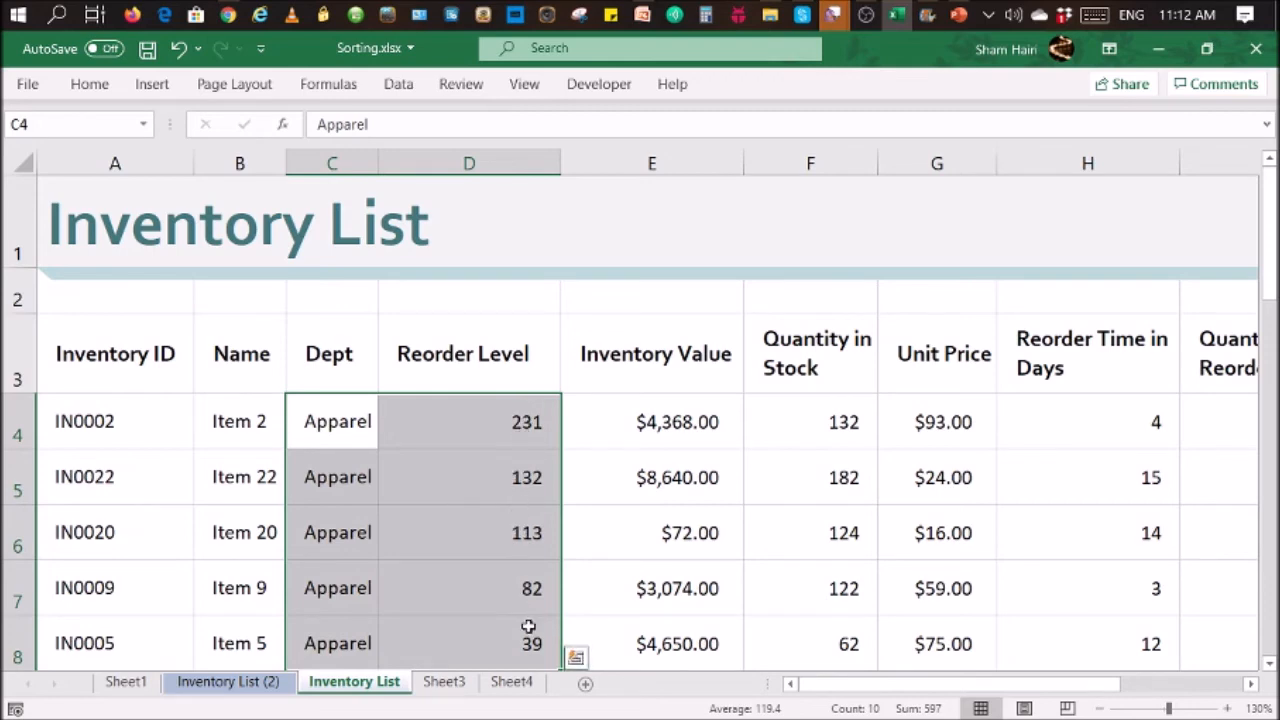
scroll(528, 626, "down", 3)
left_click_drag(345, 500, 497, 589)
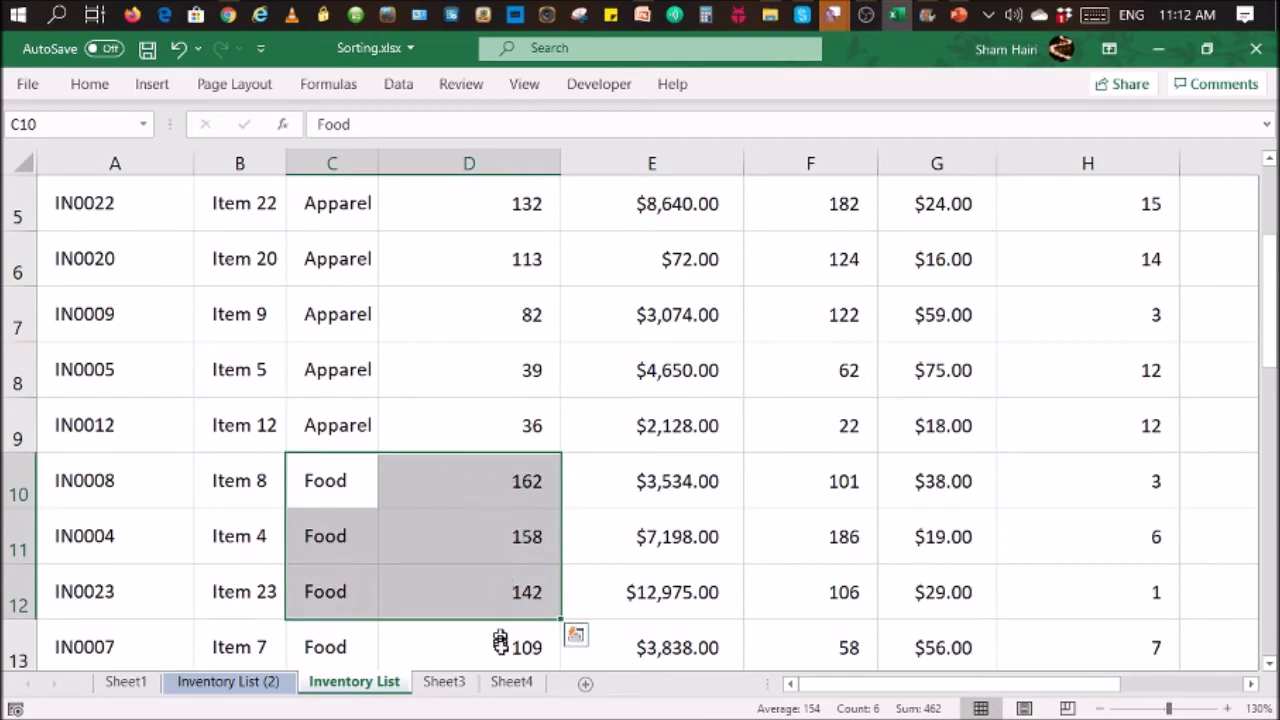
scroll(501, 648, "down", 1)
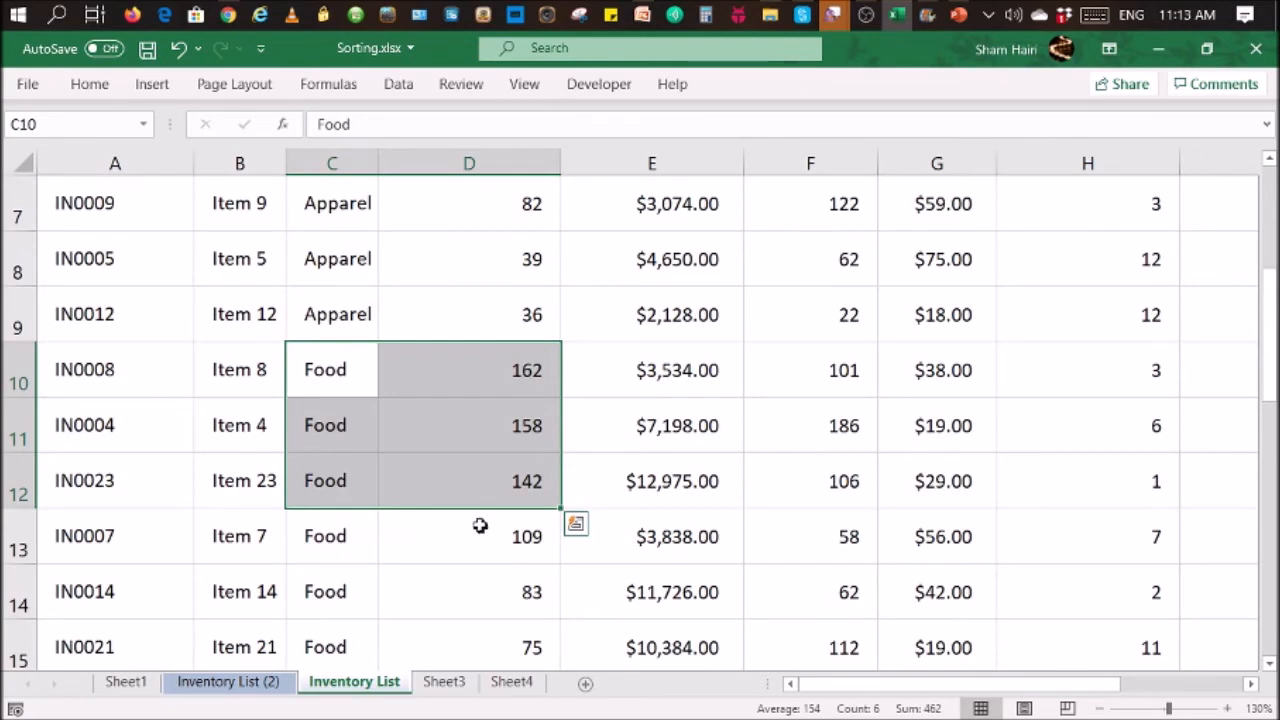
scroll(480, 526, "up", 3)
left_click(329, 352)
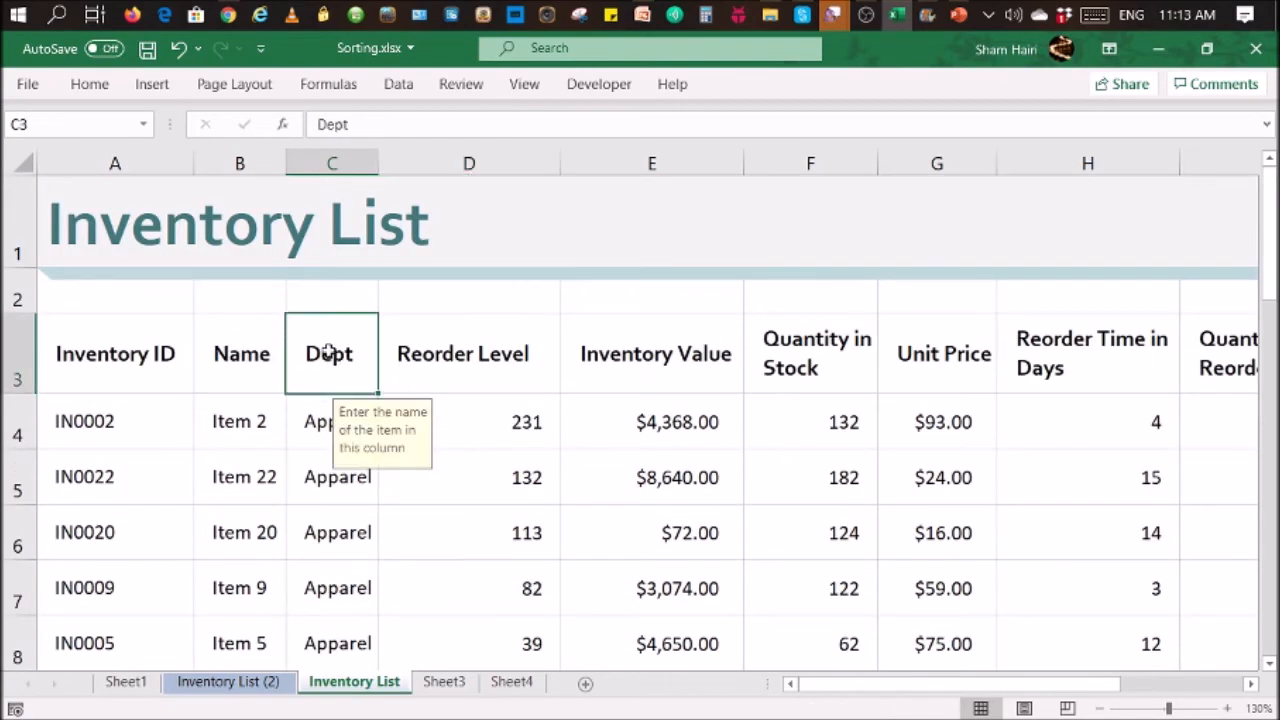
Reopen the custom sort for the inventory table and delete both the Dept and Reorder Level sort levels
left_click(705, 435)
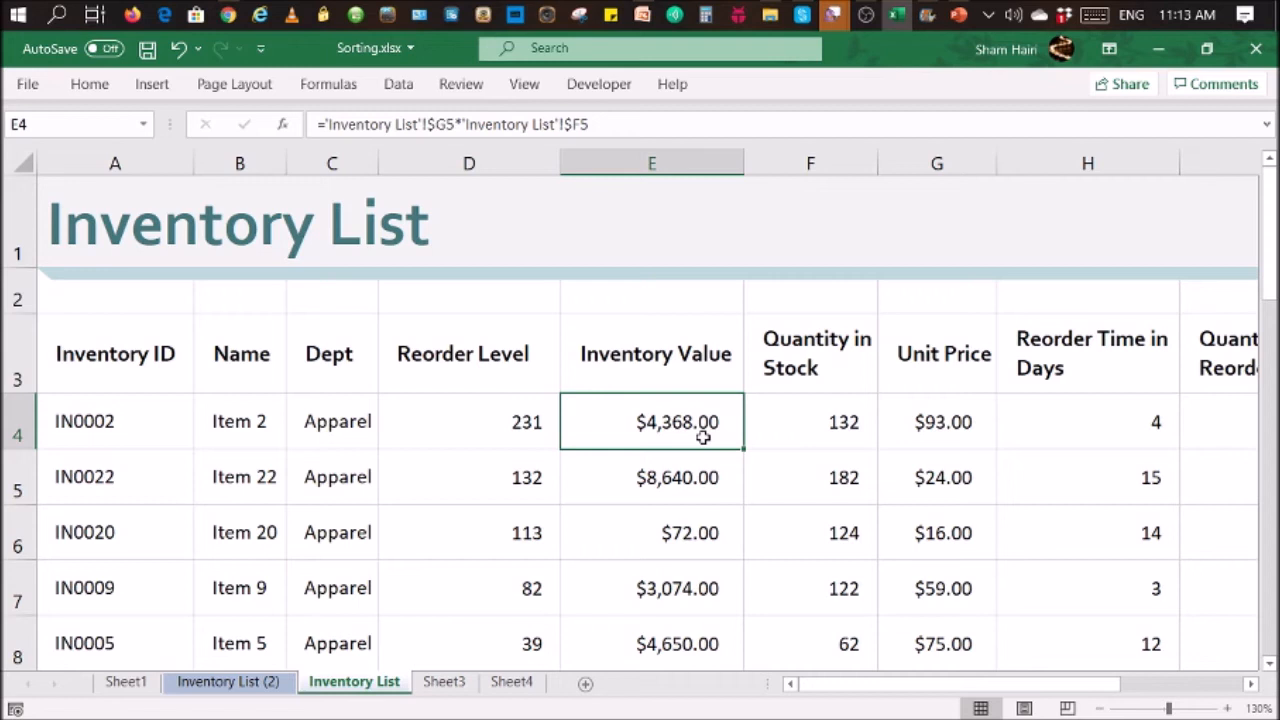
left_click(398, 85)
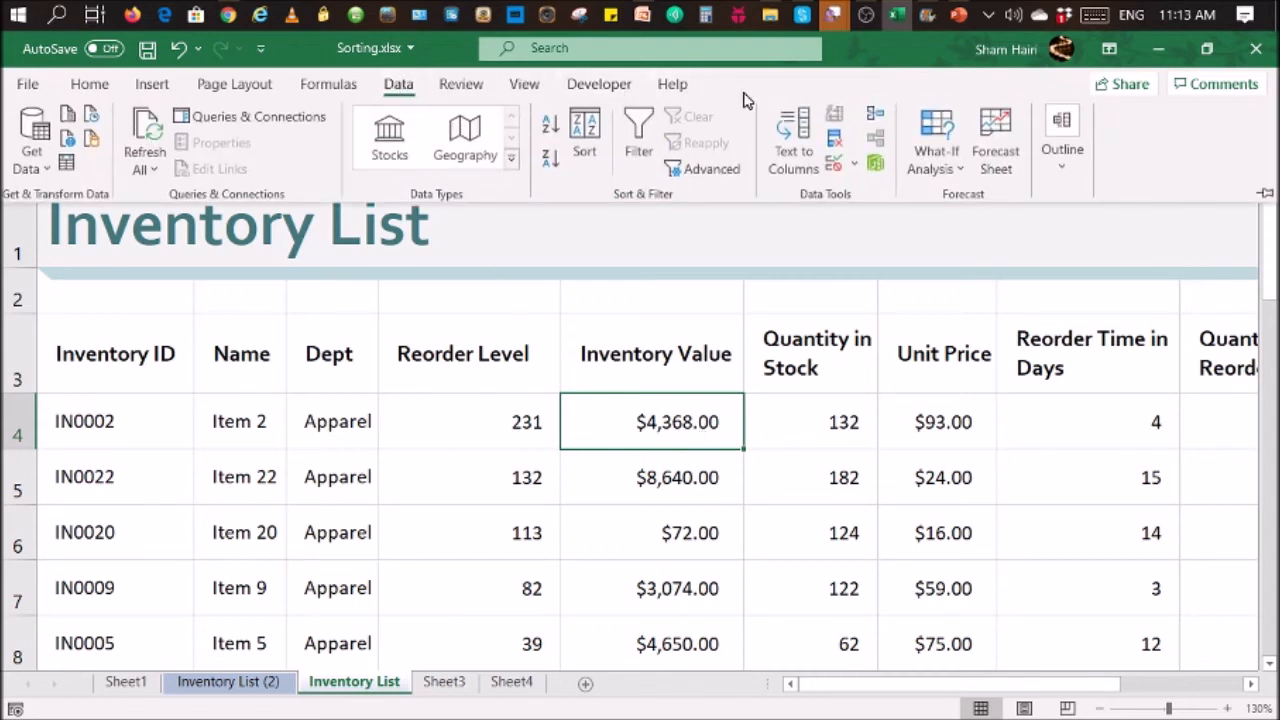
left_click(590, 130)
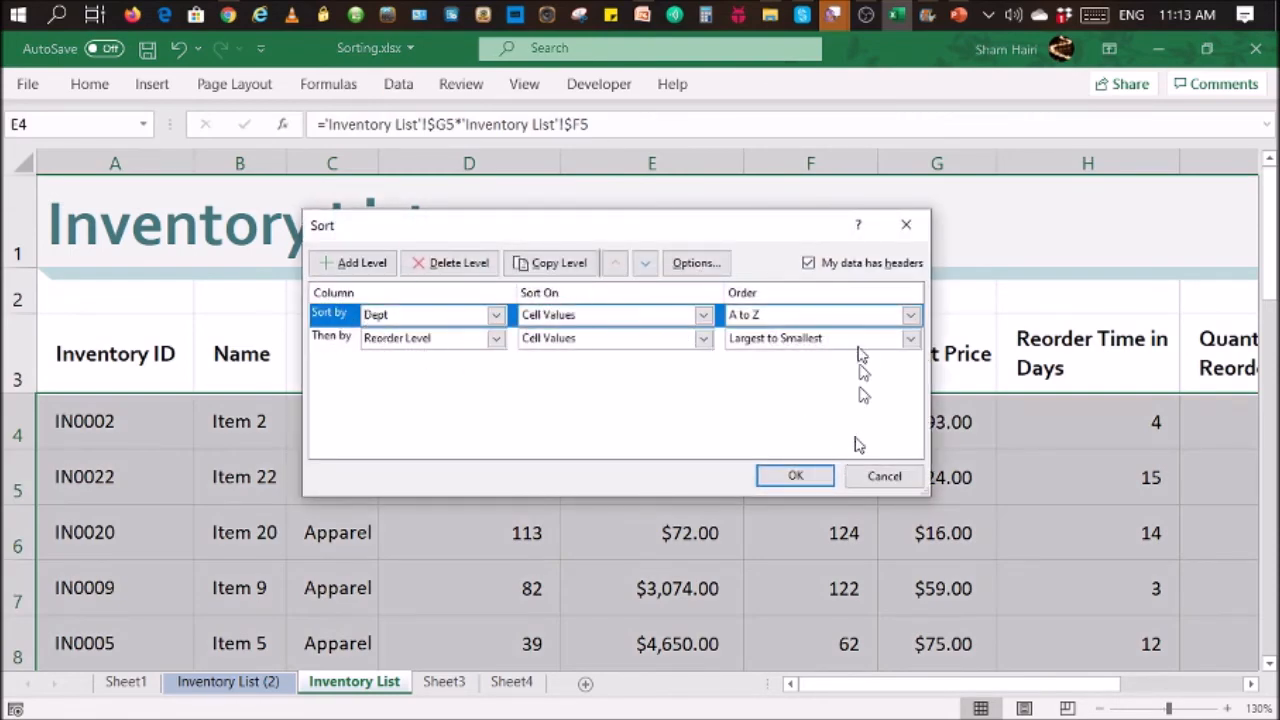
left_click(455, 265)
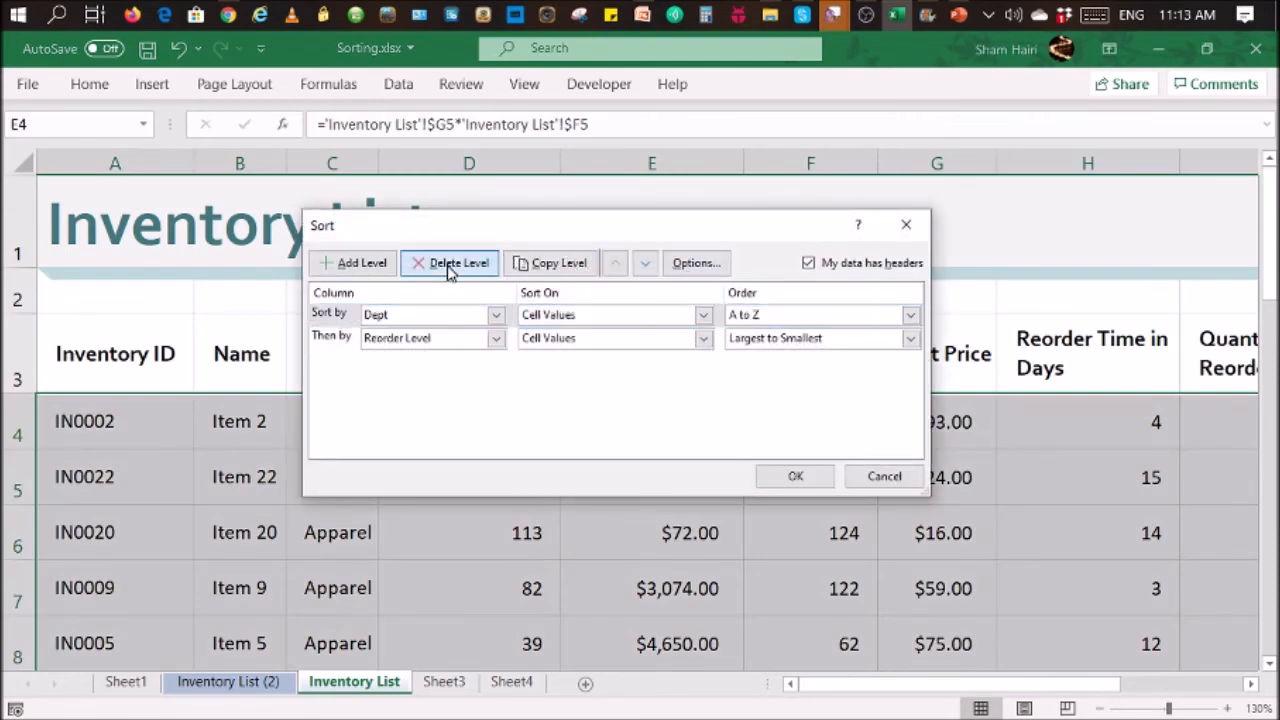
left_click(440, 265)
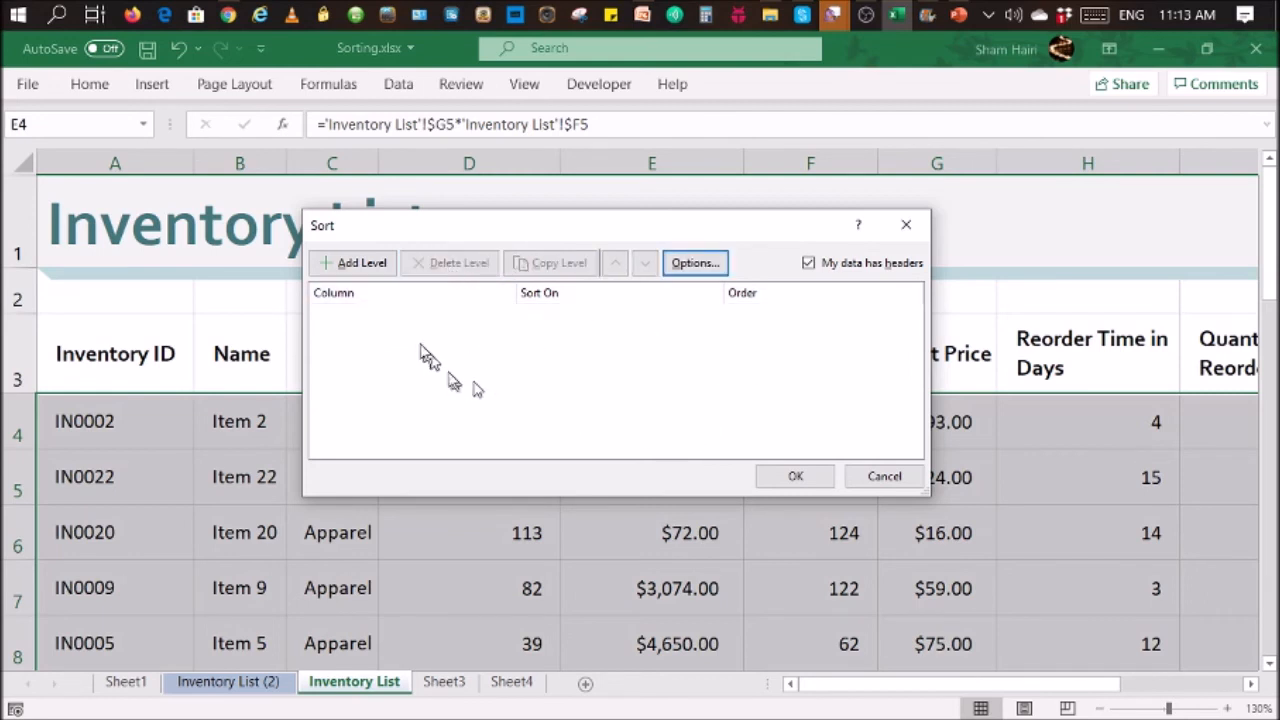
Add a new sort level on Dept by cell values, A to Z, and cancel the custom sort without applying it
left_click(365, 262)
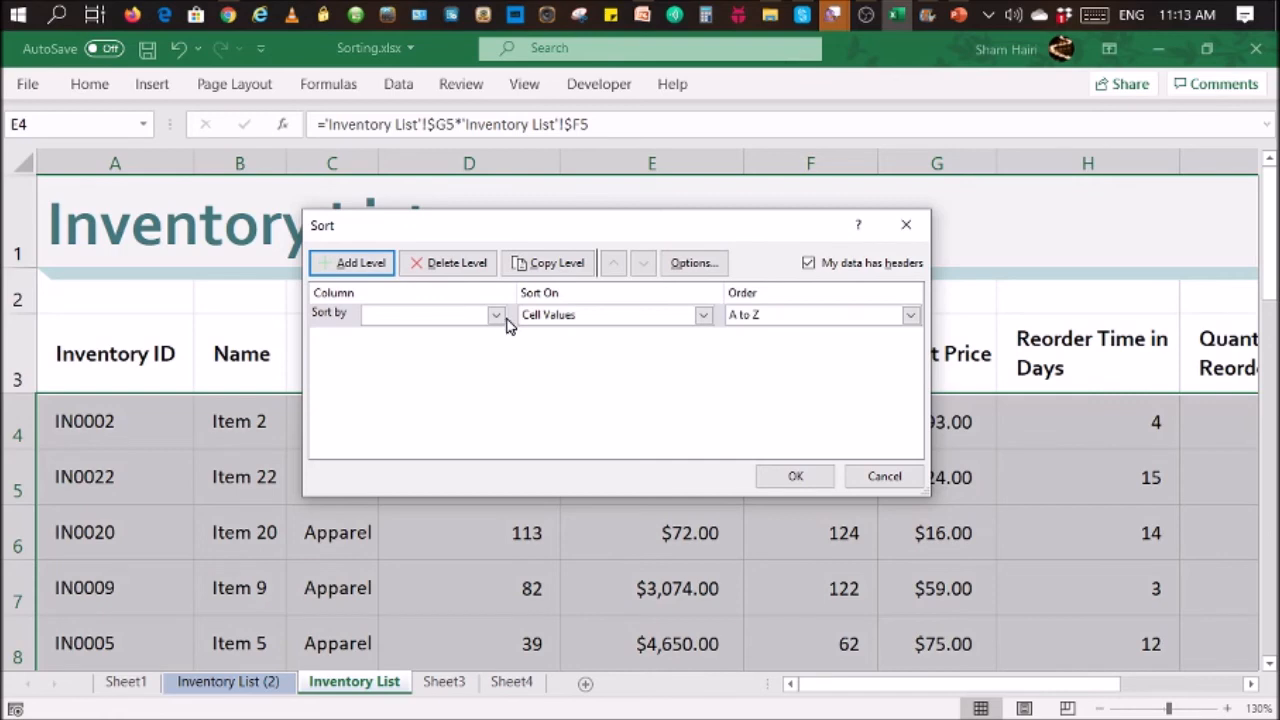
left_click(497, 315)
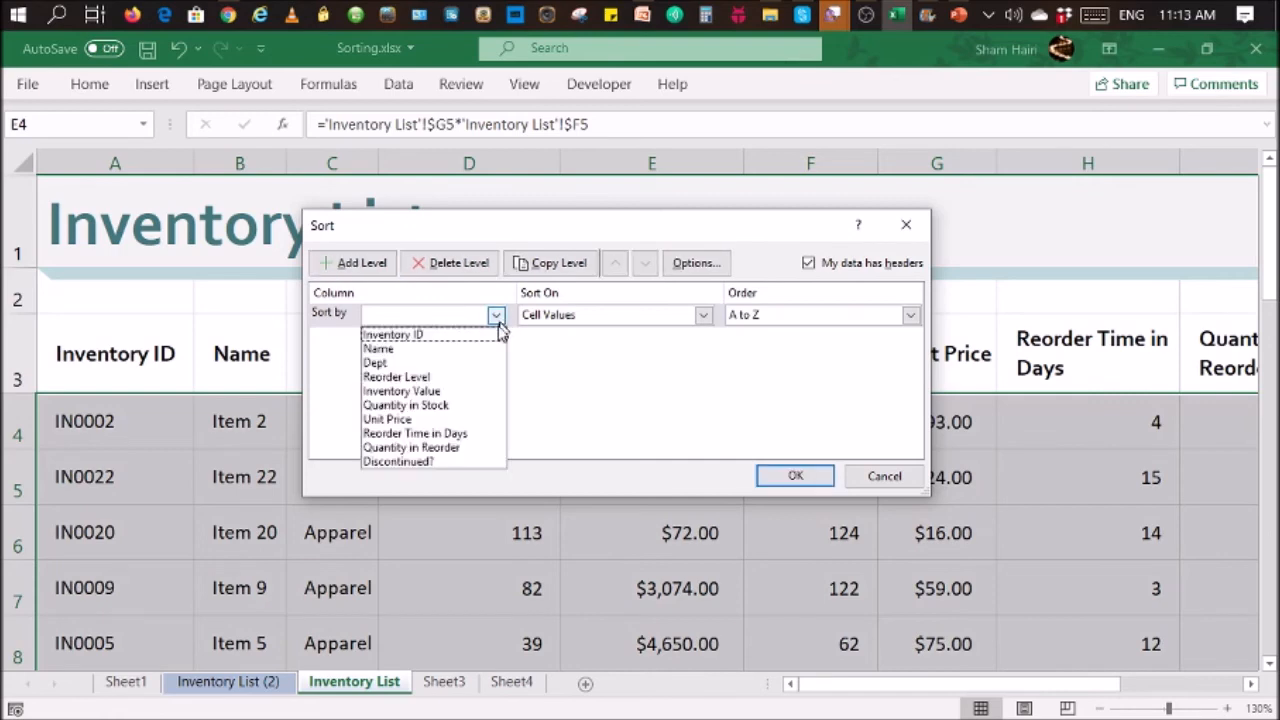
left_click(453, 363)
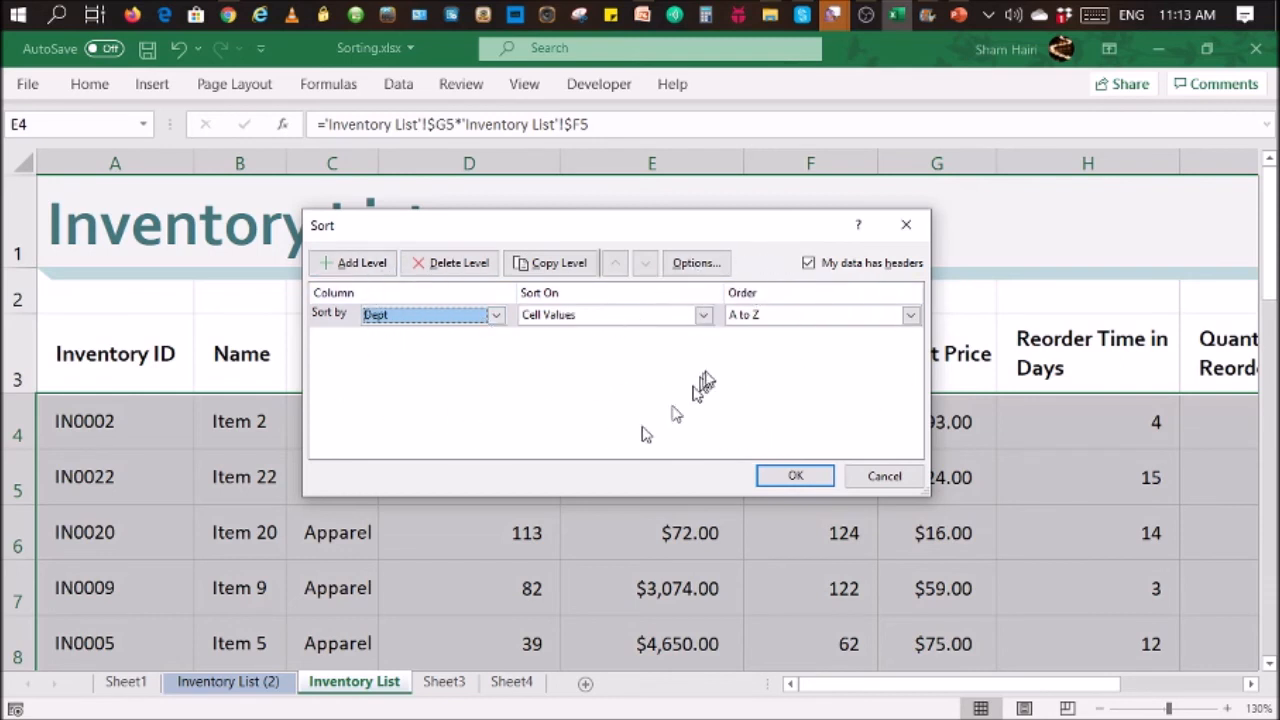
left_click(880, 476)
left_click(906, 477)
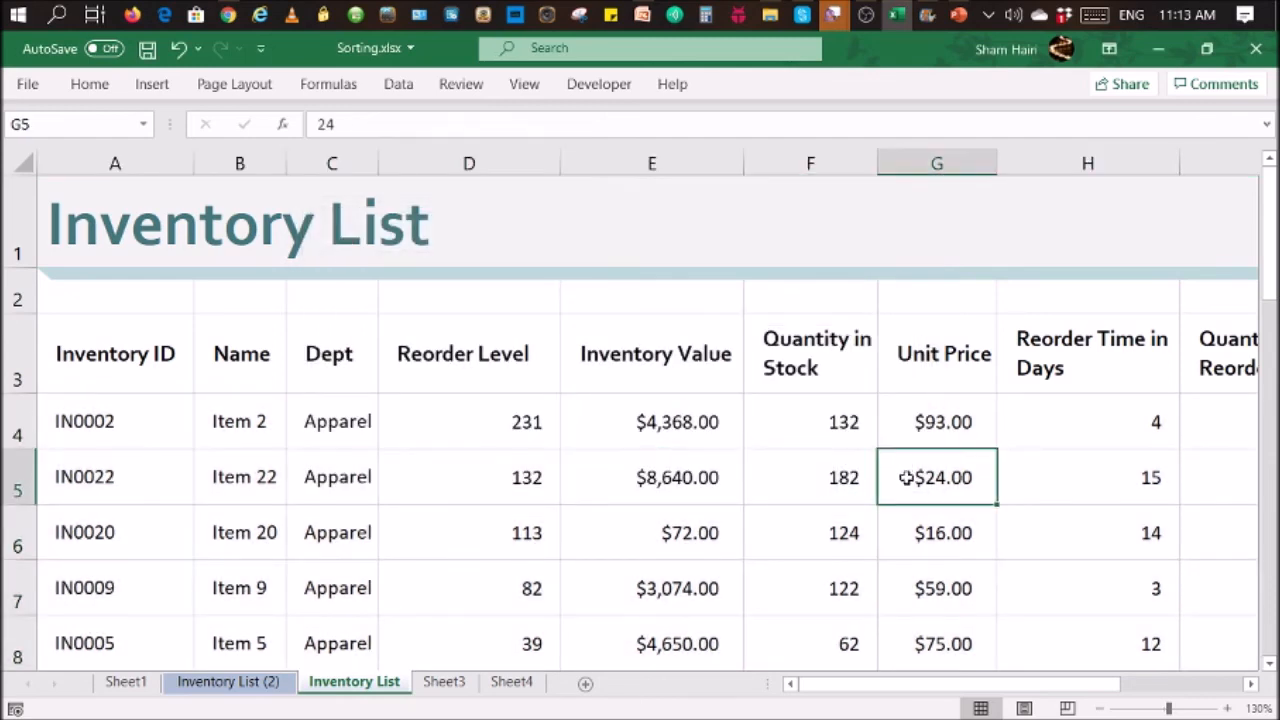